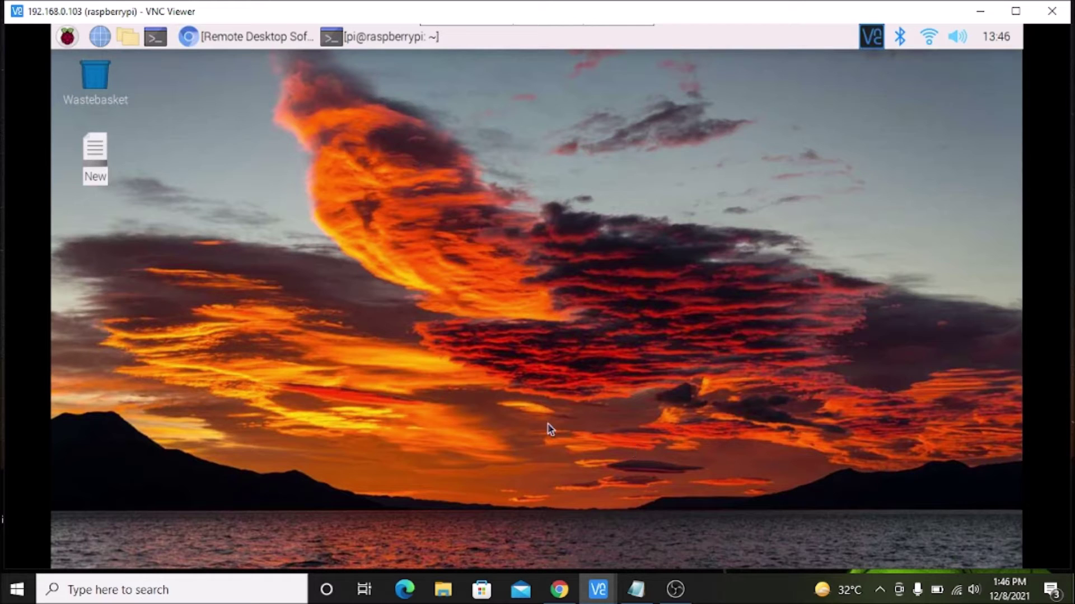
- Bring up the Raspberry Pi terminal window
left_click(408, 46)
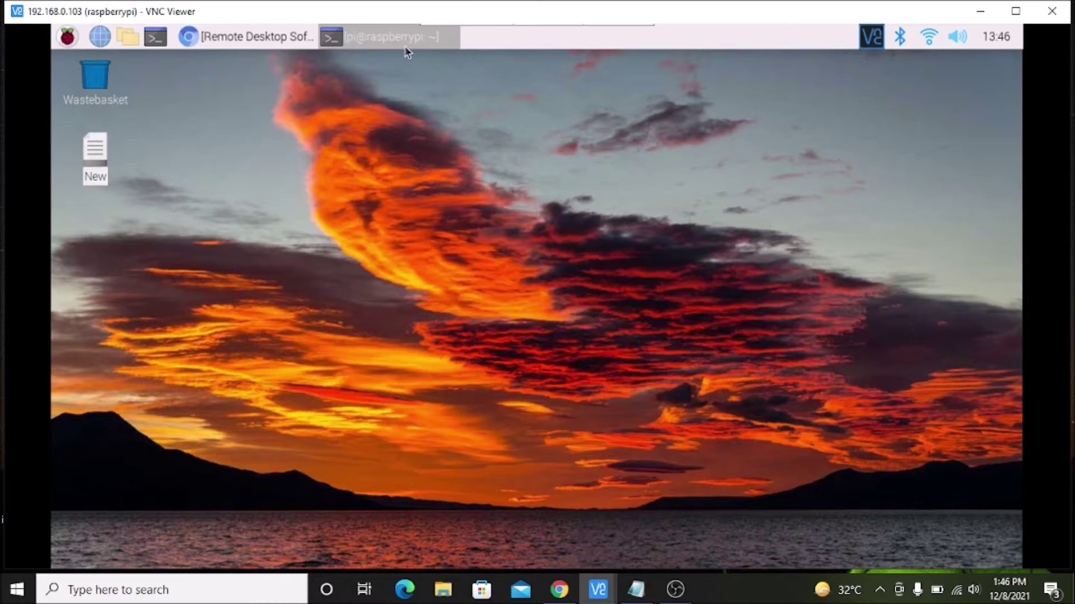
type("sudo")
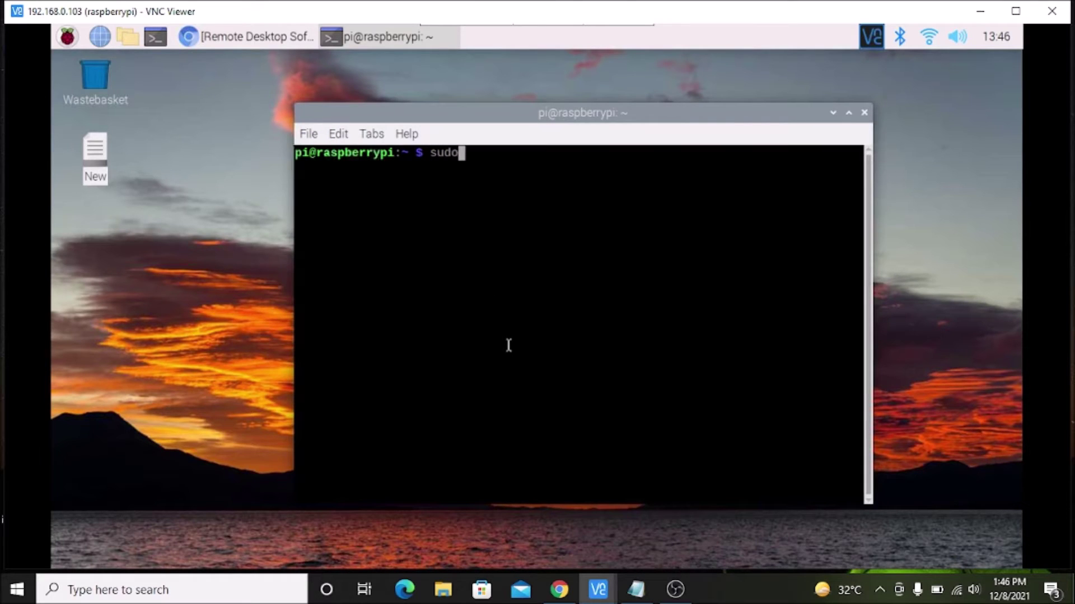
type(" apt updtae")
key("BackSpace")
key("BackSpace")
key("BackSpace")
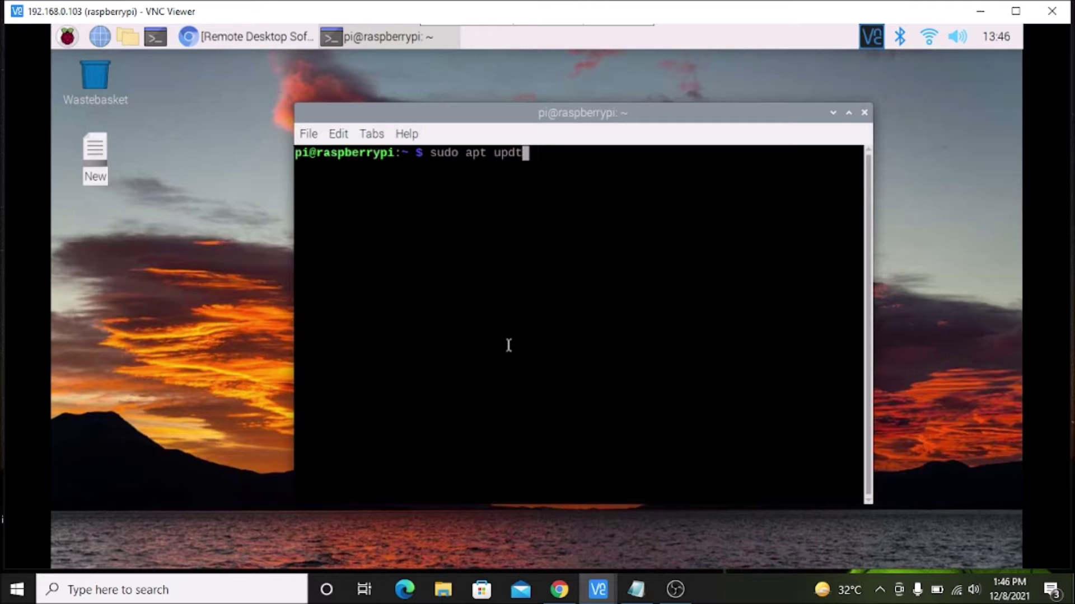
type("ate")
key("BackSpace")
key("BackSpace")
key("BackSpace")
key("BackSpace")
type("grade")
key("BackSpace")
key("BackSpace")
key("BackSpace")
key("BackSpace")
key("BackSpace")
key("BackSpace")
key("BackSpace")
key("BackSpace")
key("BackSpace")
key("BackSpace")
key("BackSpace")
key("BackSpace")
key("BackSpace")
key("BackSpace")
key("BackSpace")
key("BackSpace")
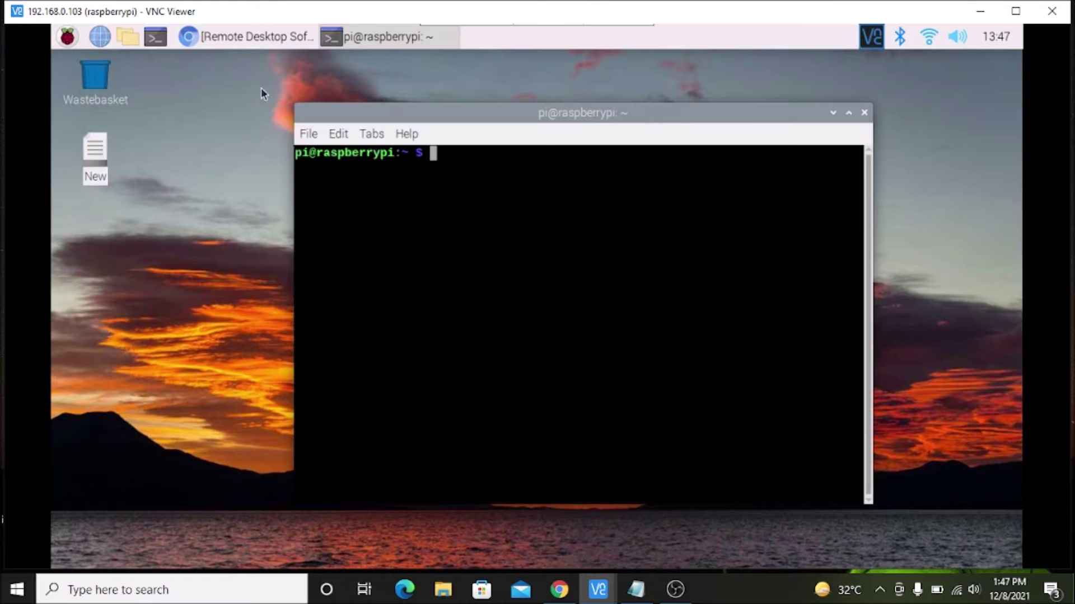
- Switch to the Chromium browser and download the Raspberry Pi package from AnyDesk's downloads page
left_click(253, 39)
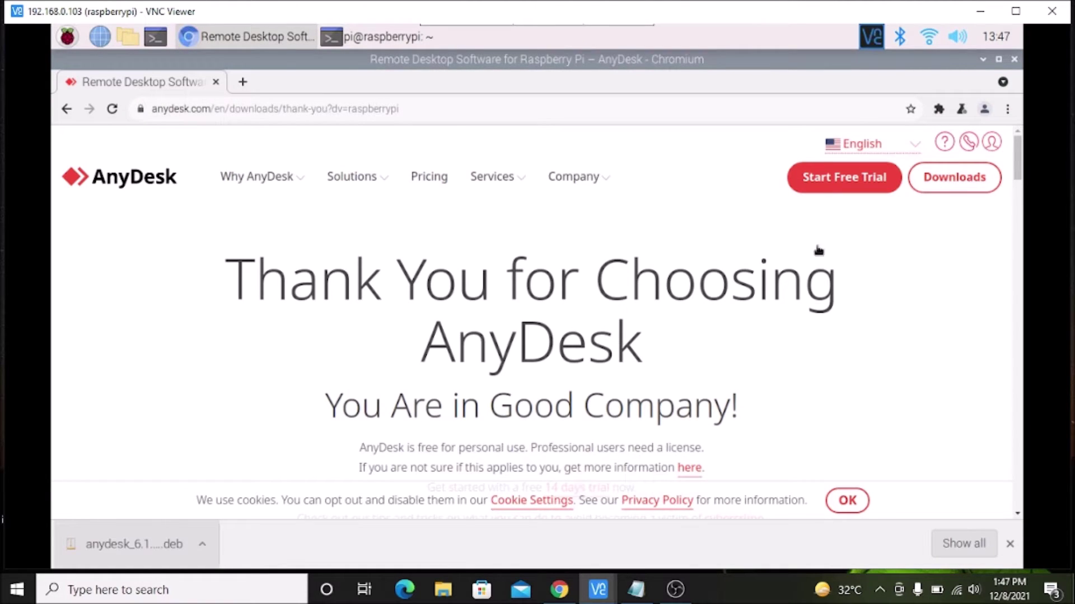
left_click(949, 182)
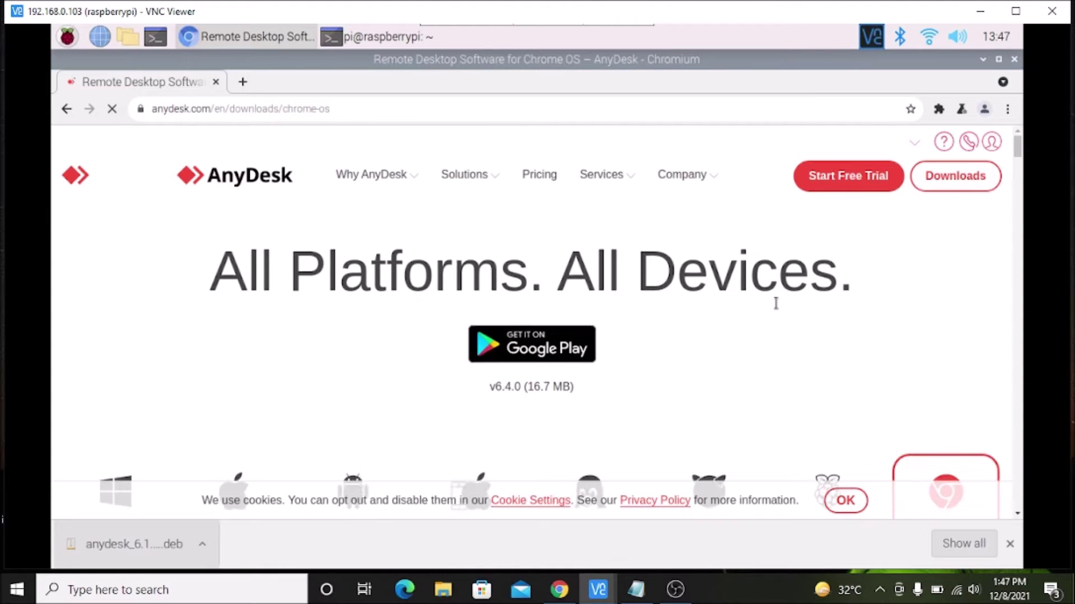
scroll(777, 309, "down", 3)
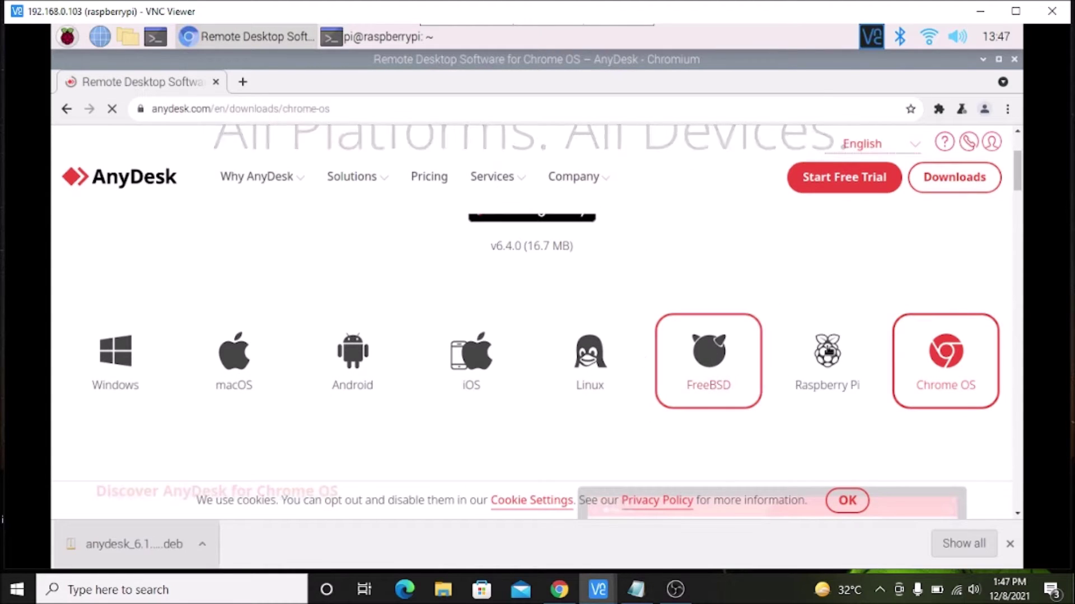
left_click(832, 365)
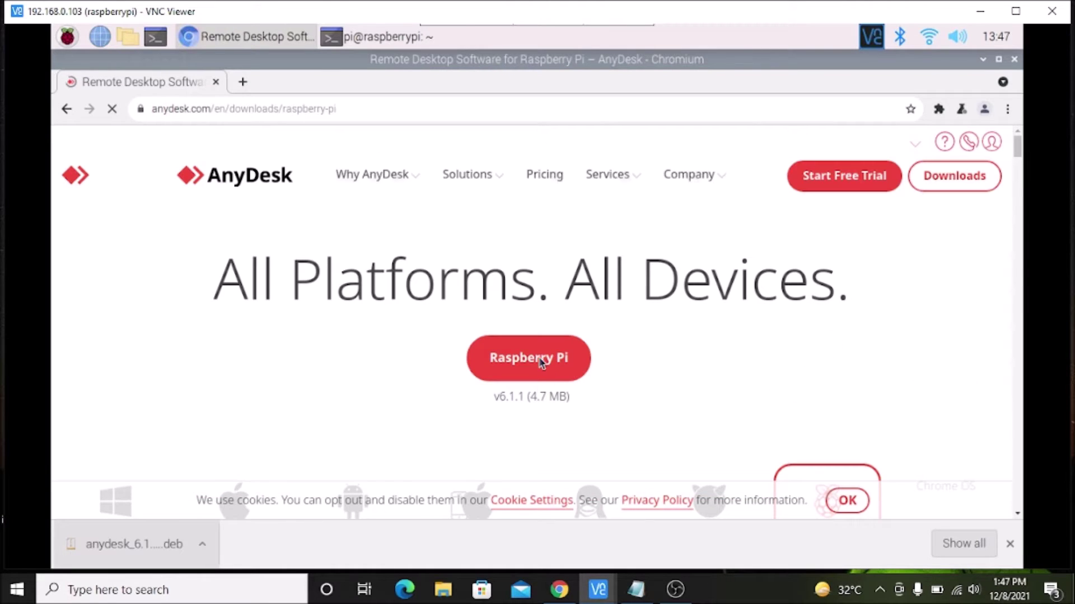
left_click(536, 360)
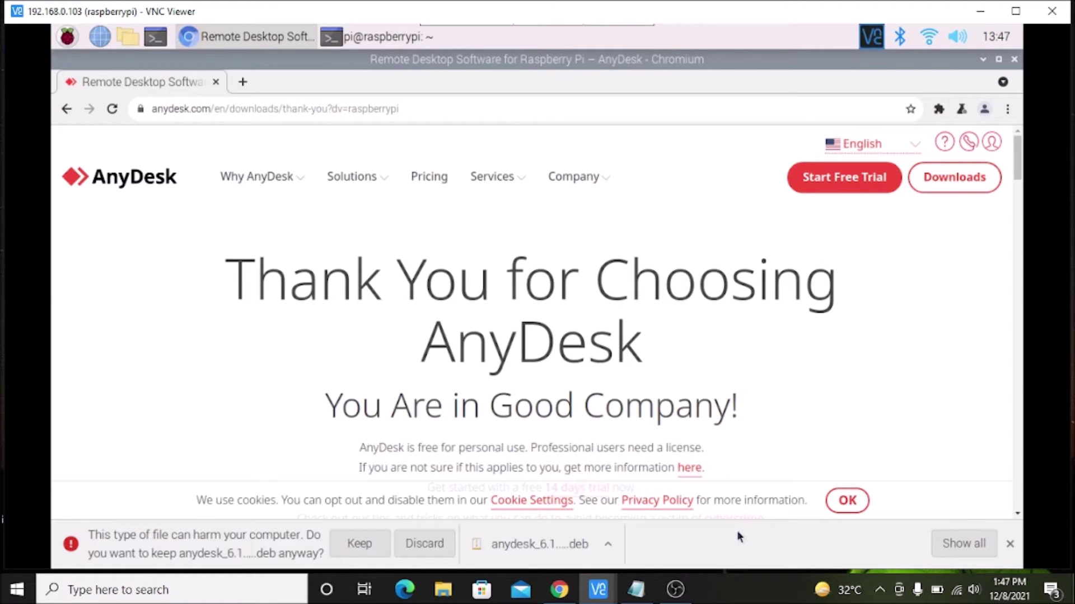
- Return to the terminal, change to the Downloads directory and list its files
left_click(982, 60)
type("cd Dow")
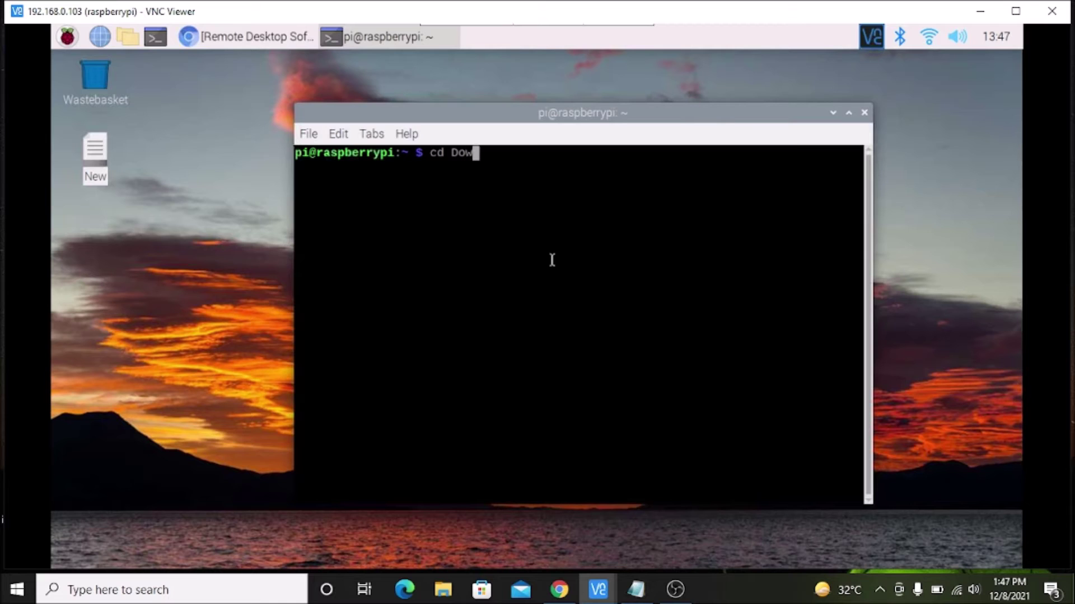
key("Tab")
key("Return")
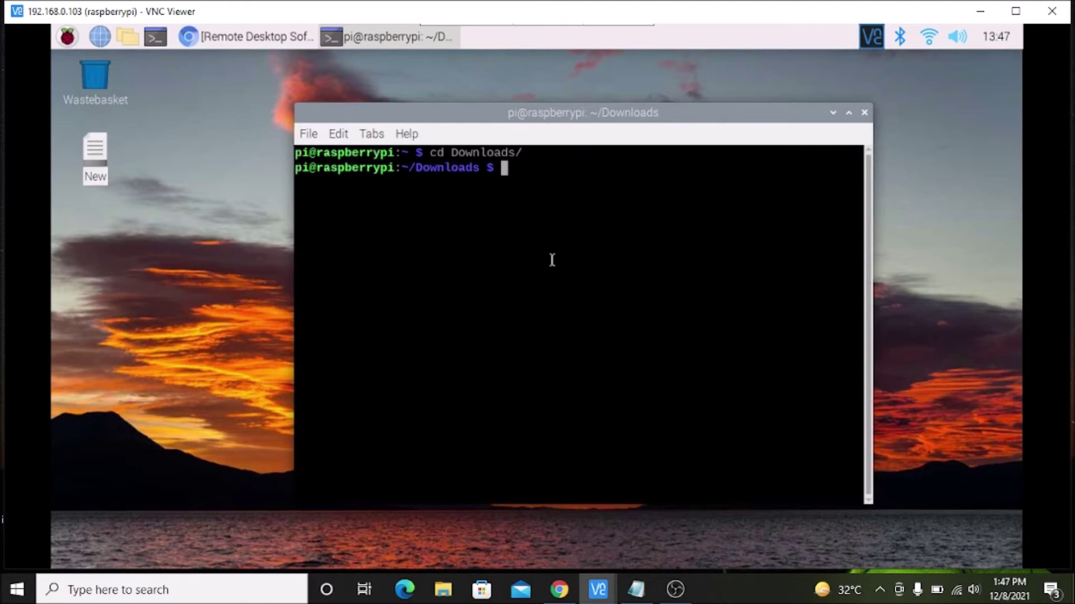
type("ls")
key("Return")
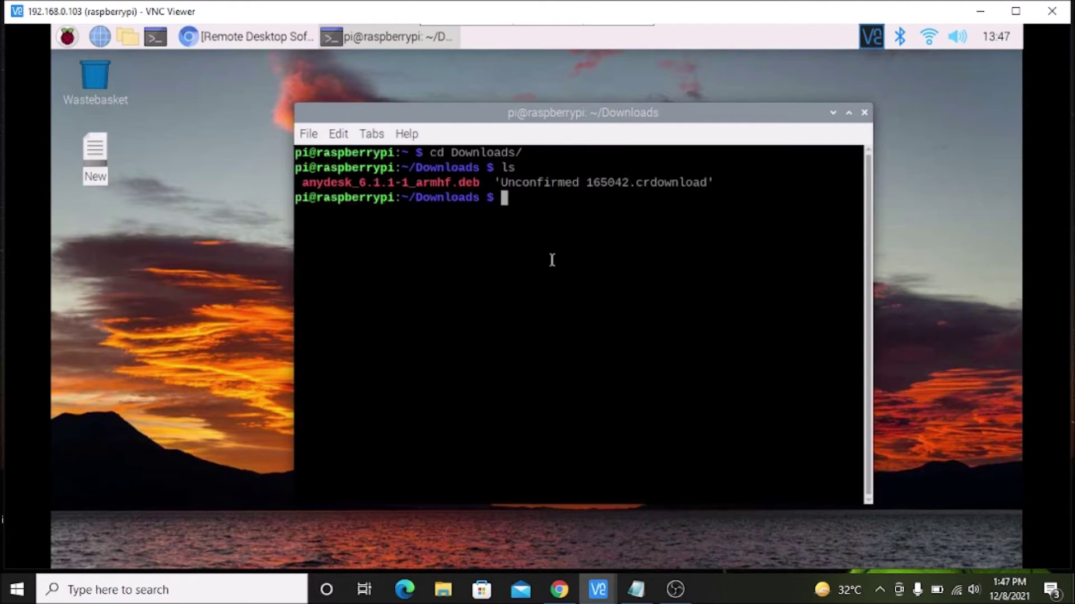
- Install the downloaded AnyDesk package with sudo dpkg -i anydesk_6.1.1-1_armhf.deb
left_click_drag(303, 181, 480, 179)
left_click(532, 234)
type("sudo dpkg -i")
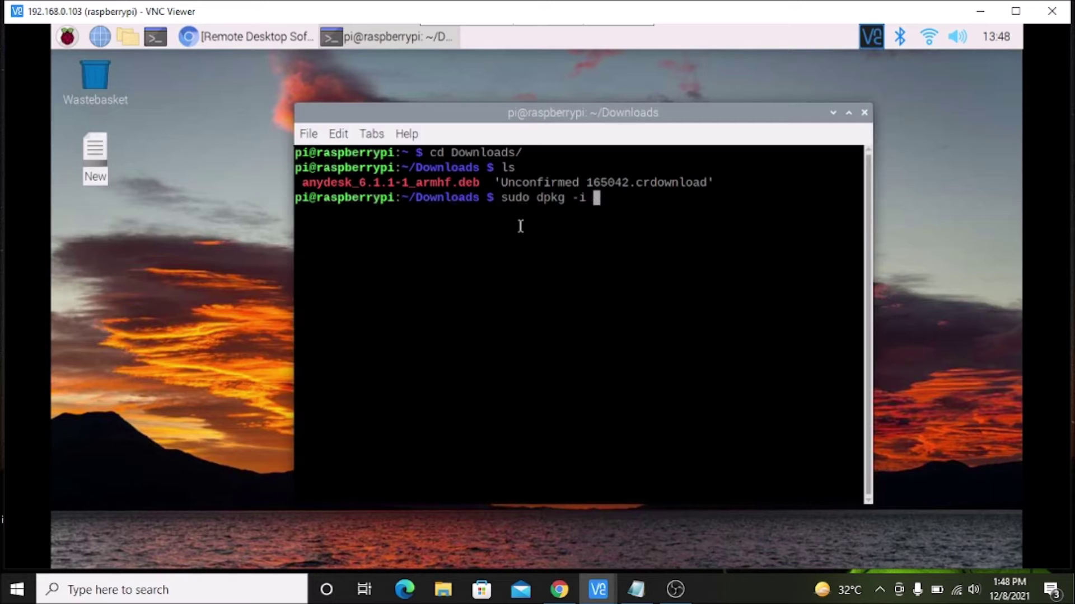
type(" an")
key("Tab")
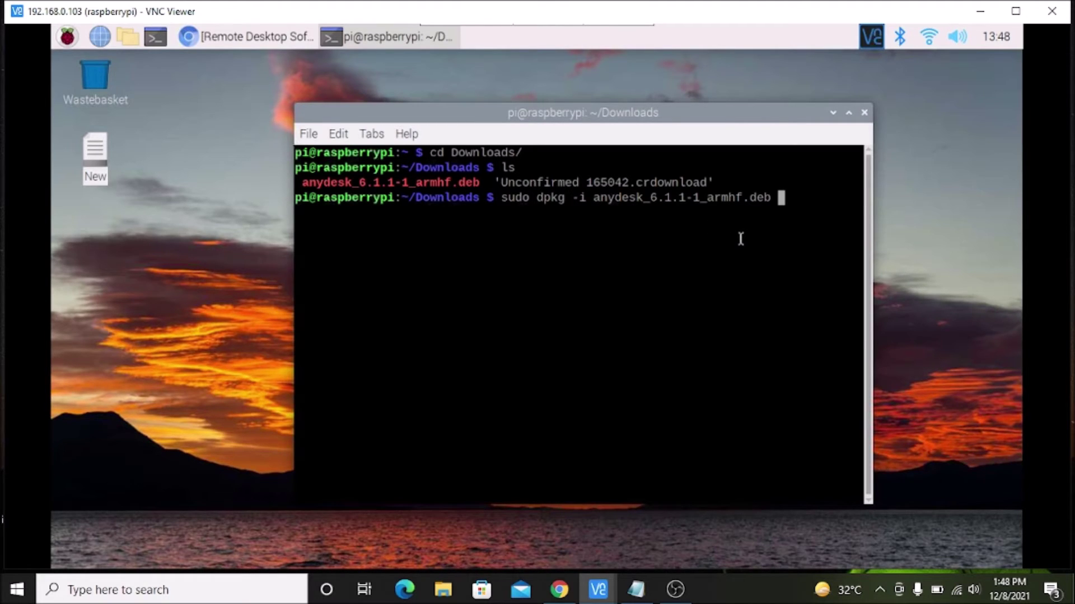
key("Return")
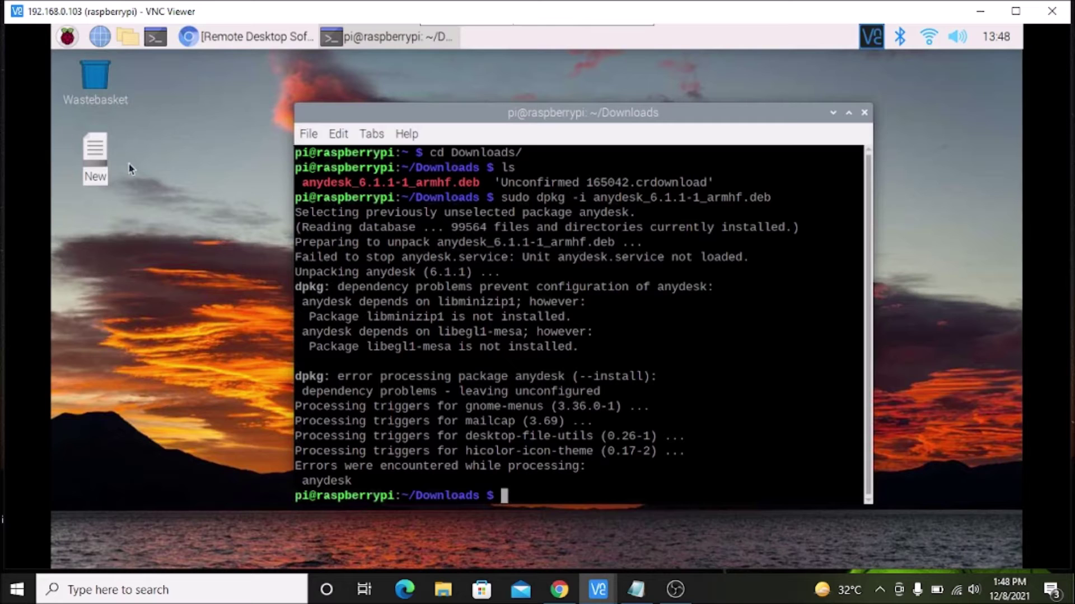
- Open the New file from the desktop in Text Editor and shift its window slightly
left_click(94, 164)
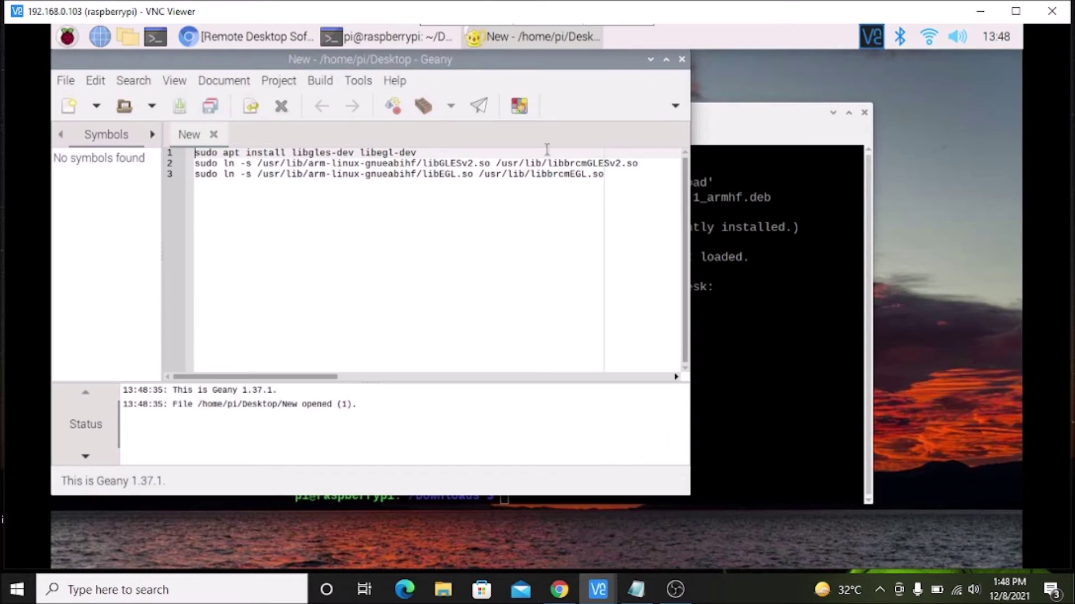
left_click(682, 59)
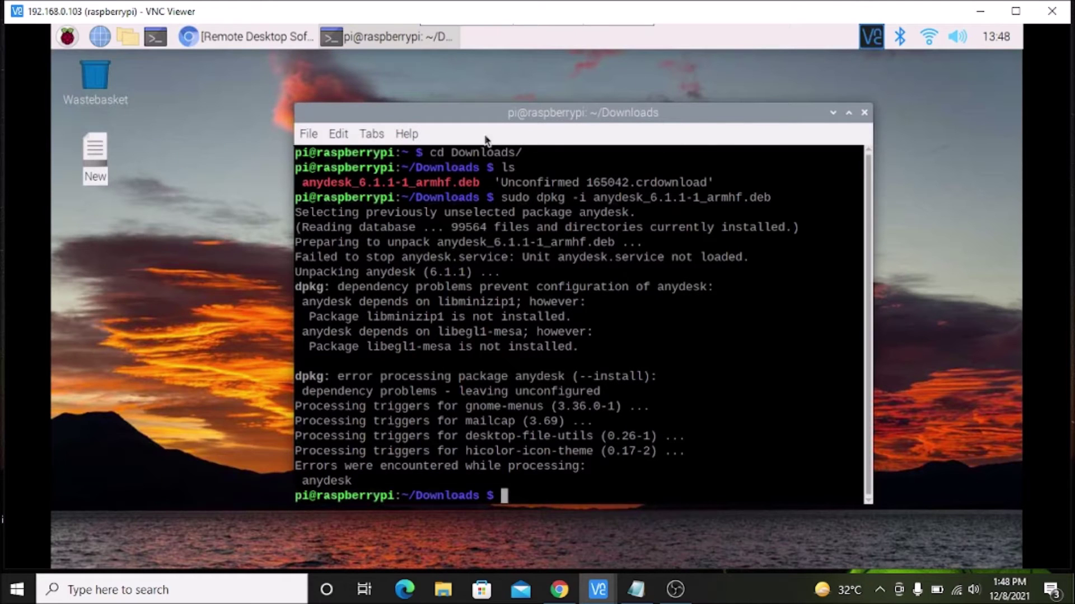
right_click(96, 158)
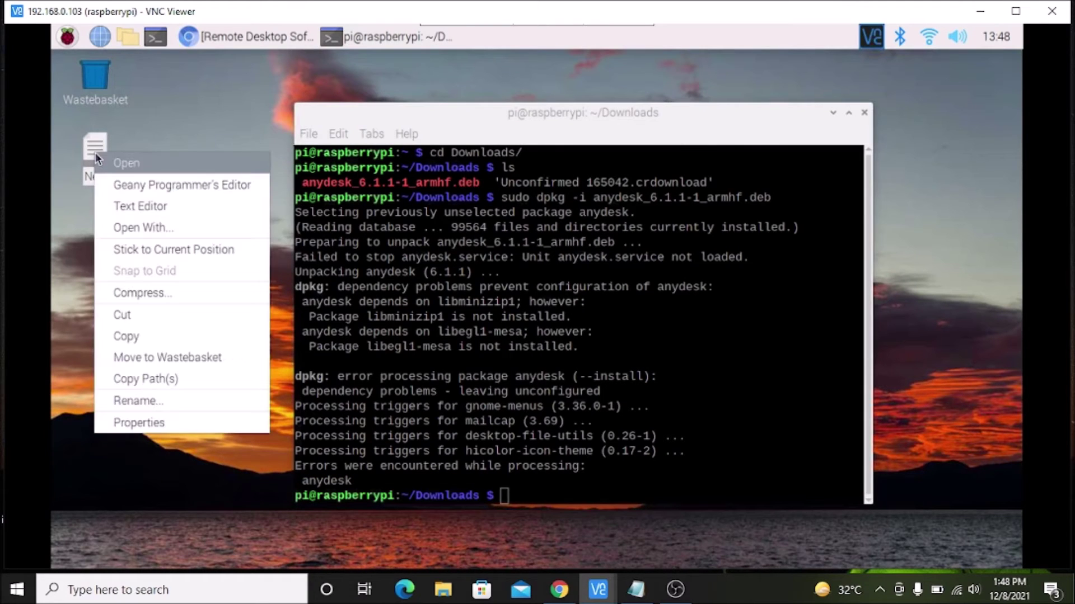
left_click(126, 205)
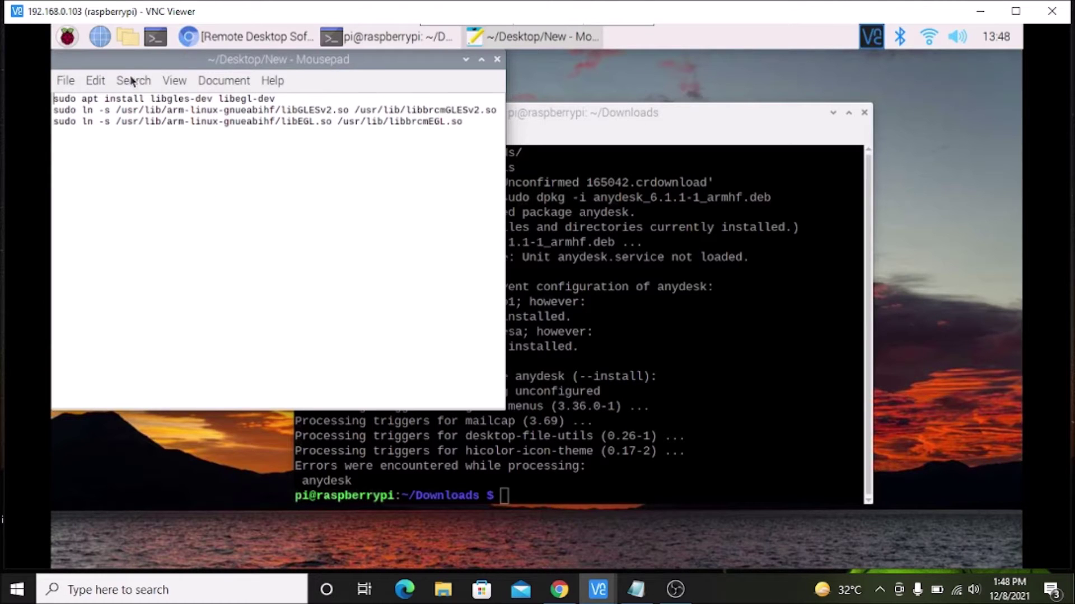
left_click_drag(141, 63, 185, 70)
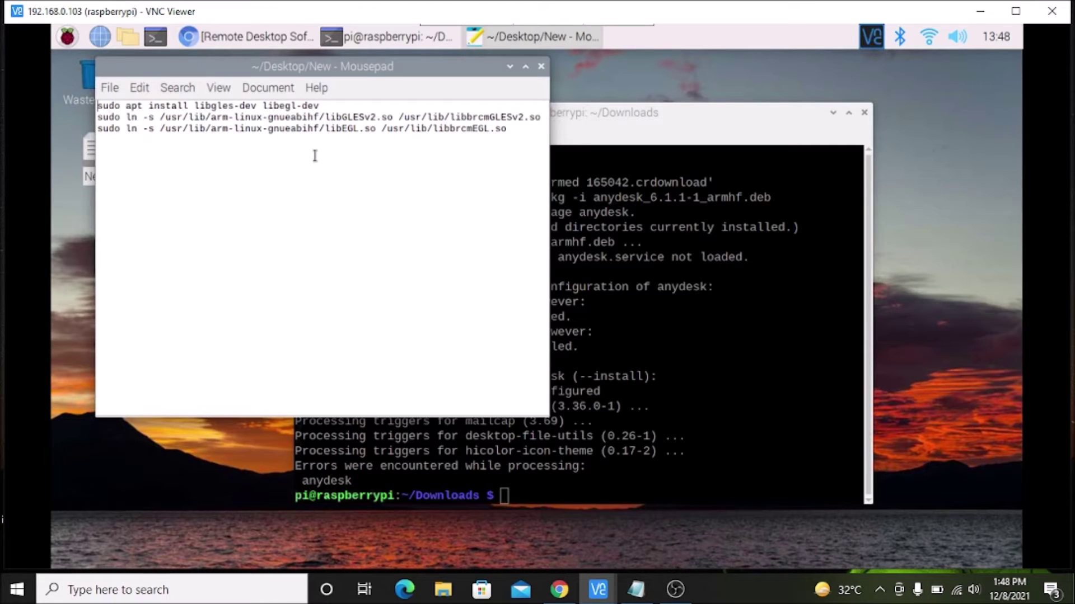
- Try to install the GL libraries by copying sudo apt install libgles-dev libegl-dev from the New file and running it in the terminal
triple_click(183, 106)
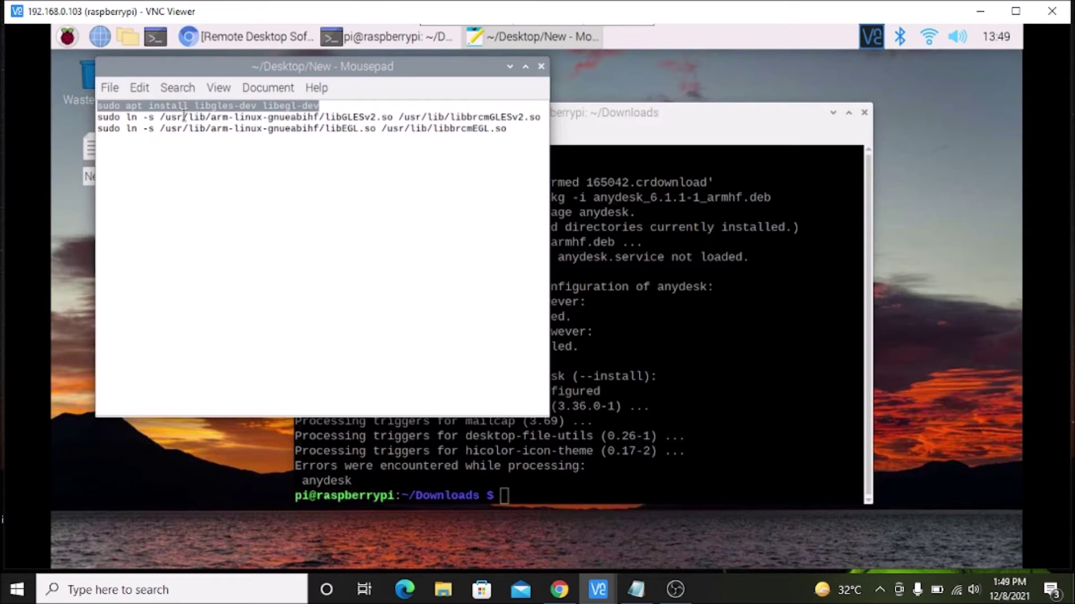
left_click(209, 188)
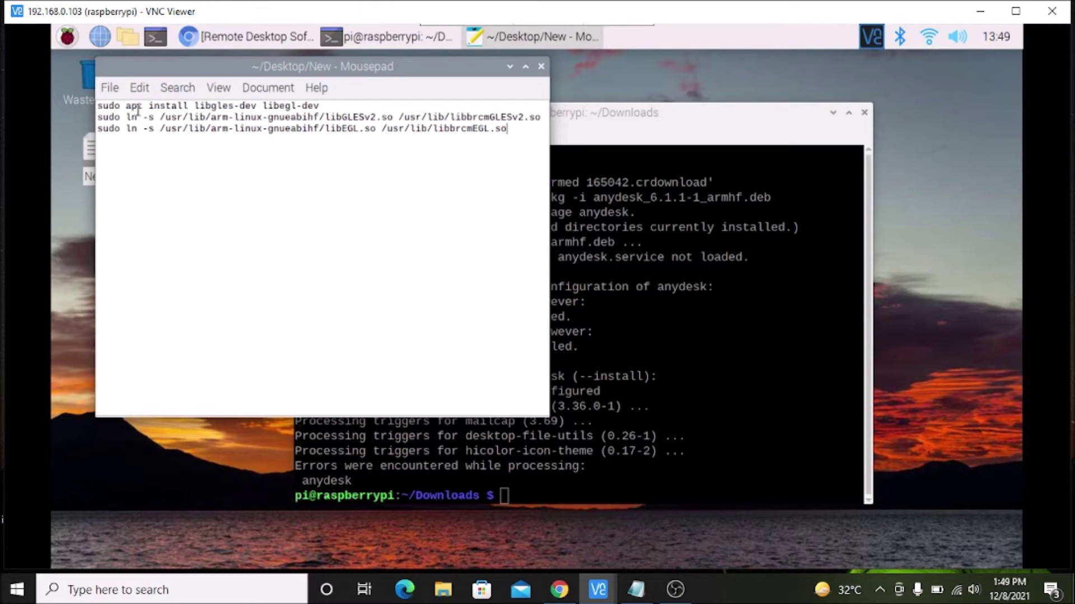
double_click(220, 108)
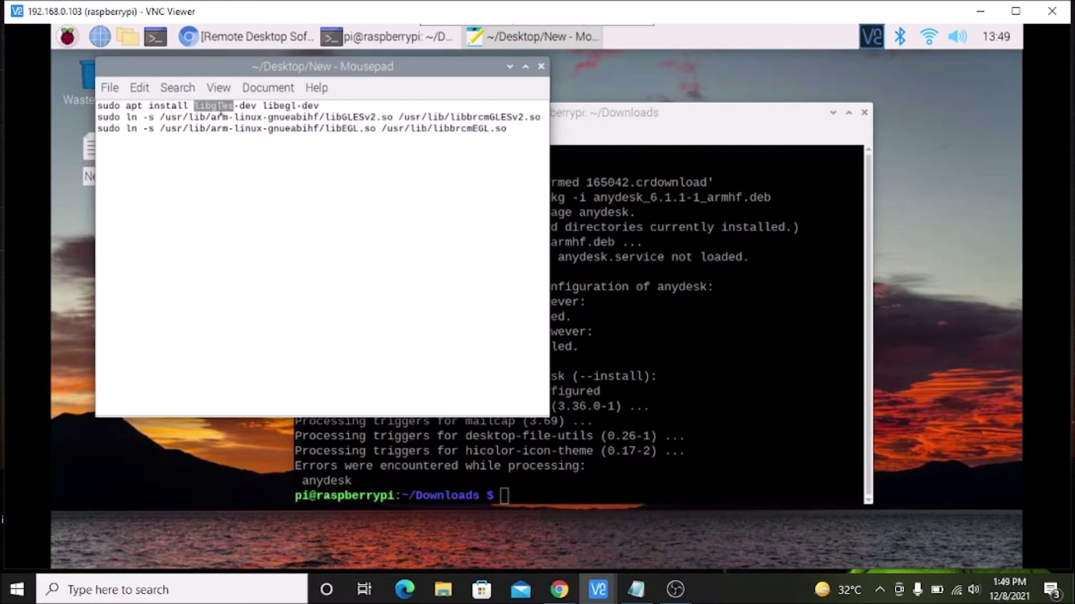
triple_click(220, 108)
right_click(221, 109)
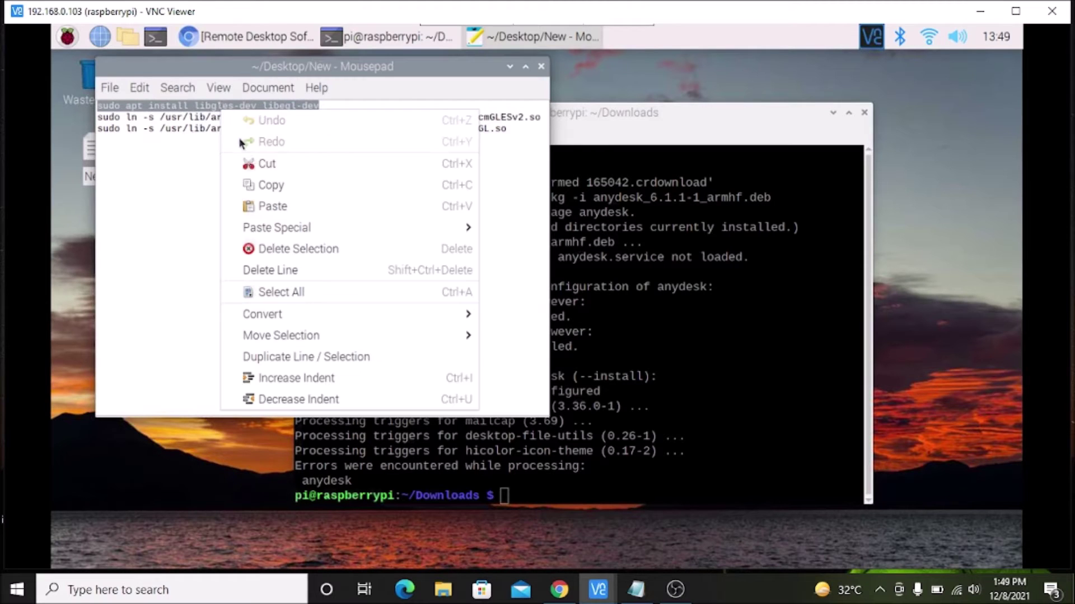
left_click(257, 185)
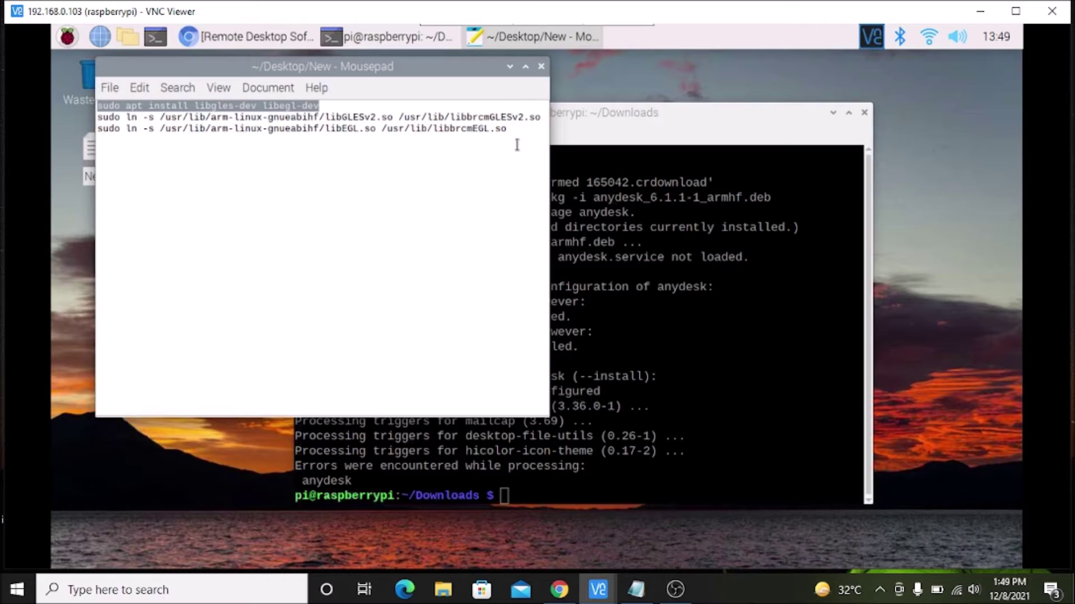
left_click(509, 66)
right_click(547, 242)
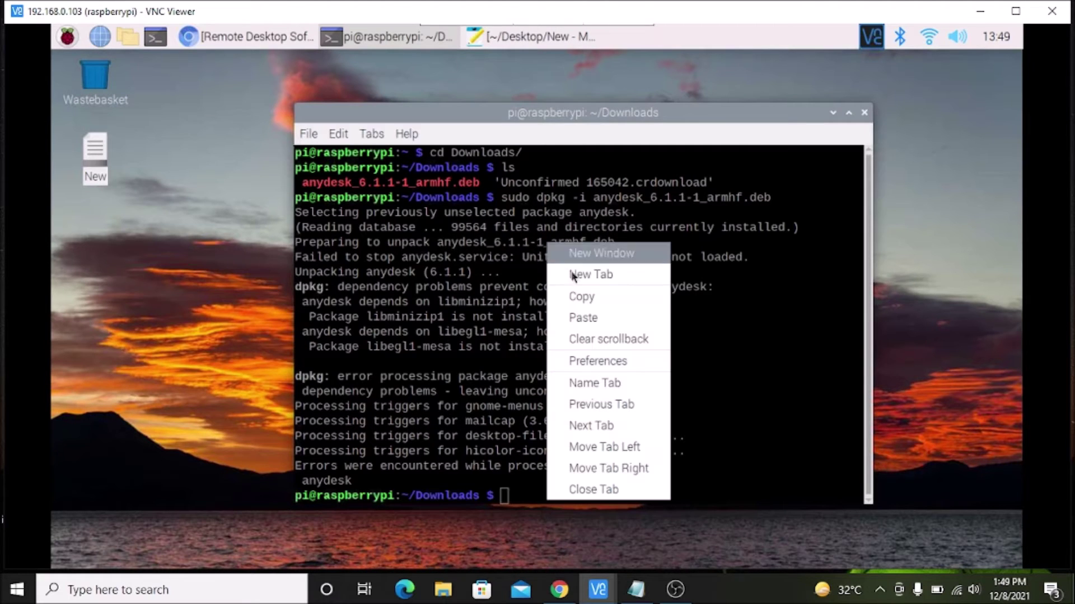
left_click(584, 316)
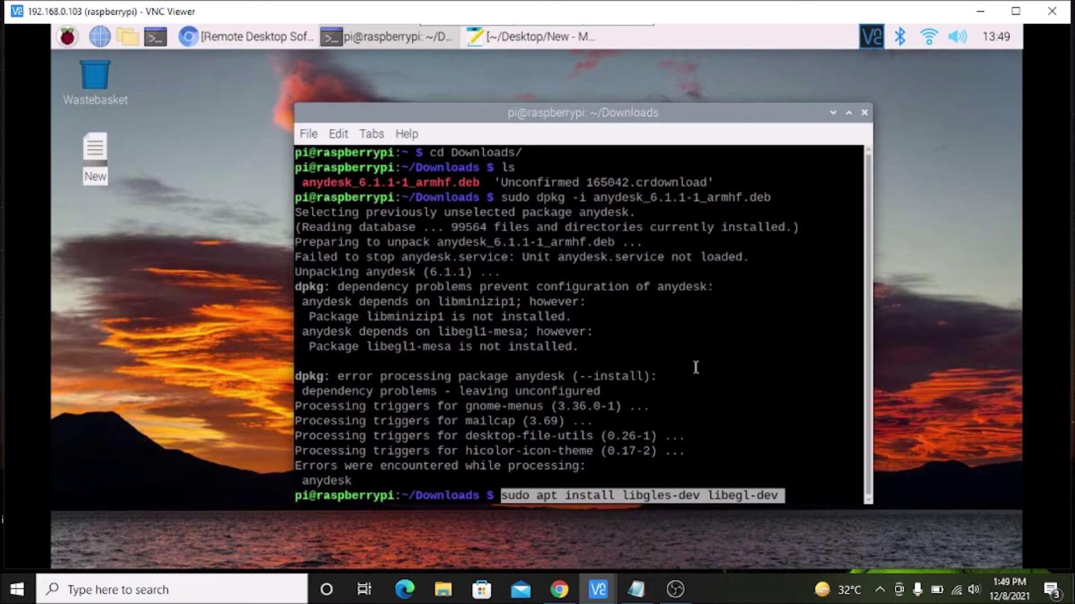
key("Return")
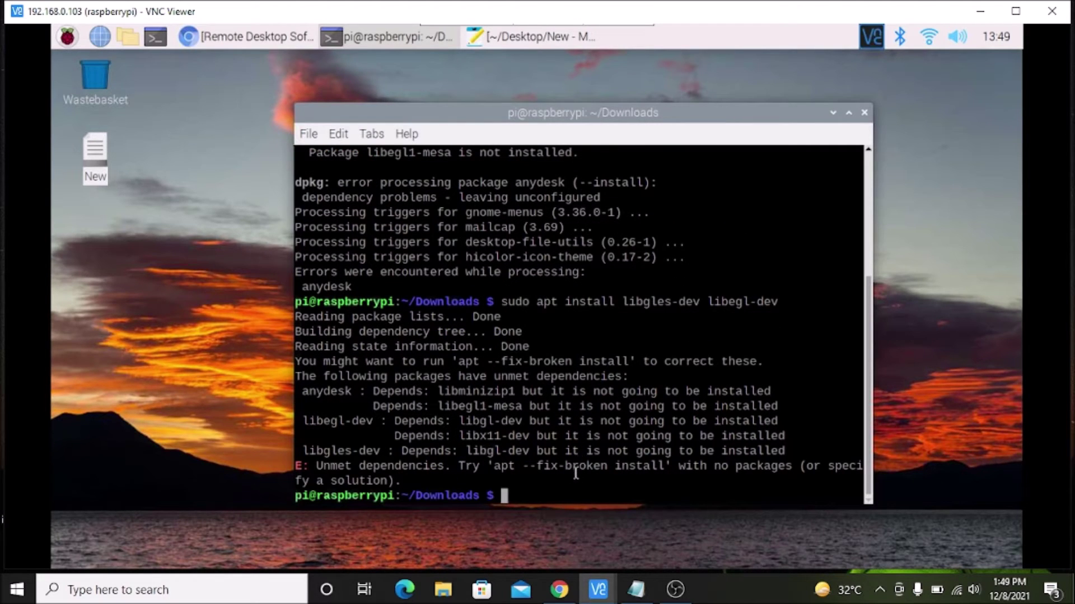
- Repair the missing dependencies with sudo apt --fix-broken install, answering y to continue
left_click_drag(493, 467, 665, 467)
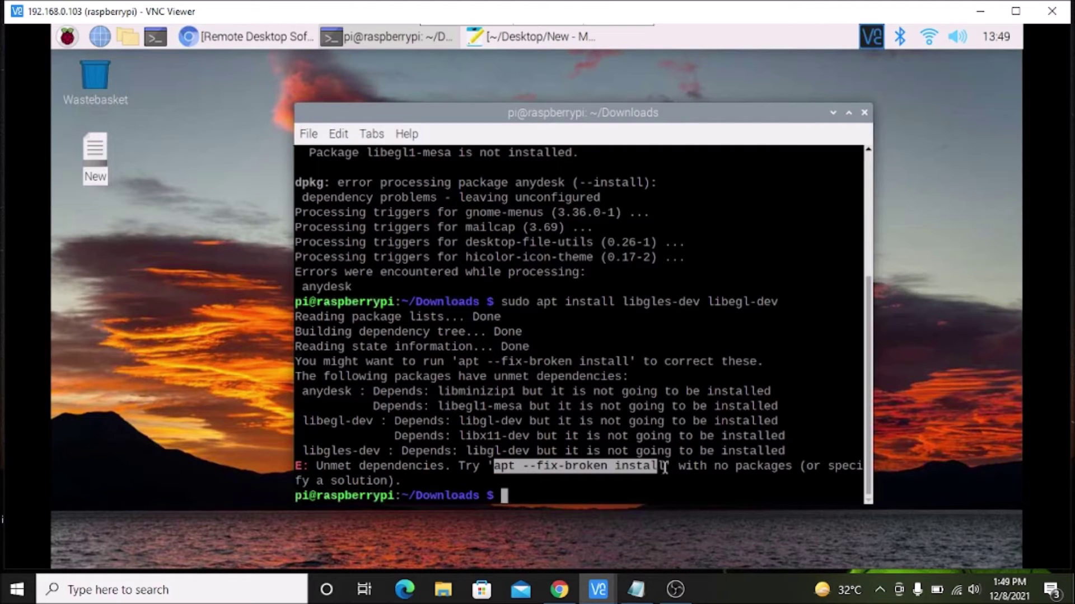
left_click(581, 488)
type("sudo ap")
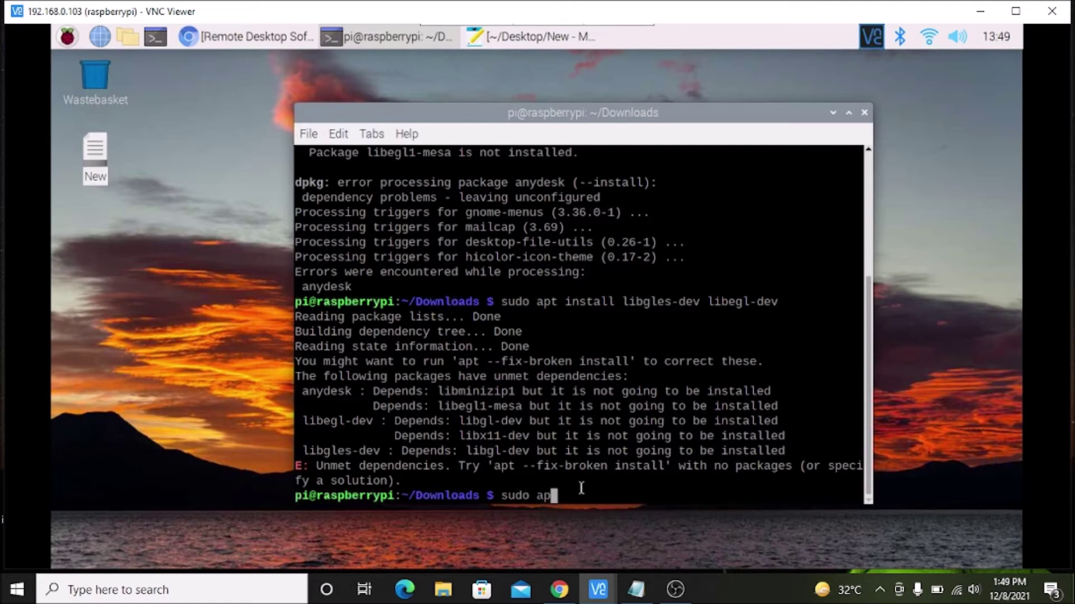
type("t --fix-broken install")
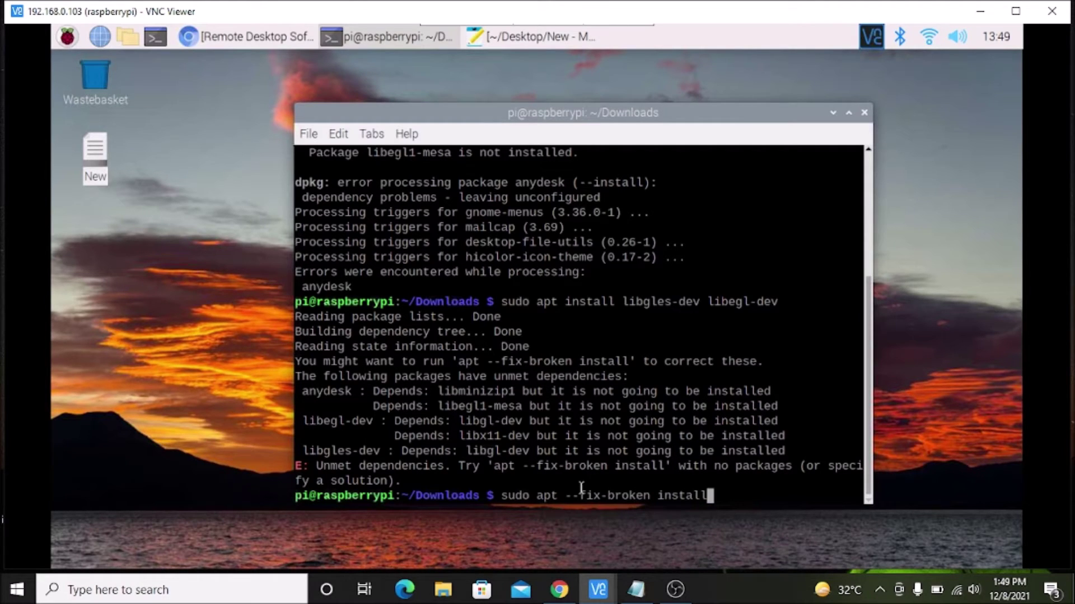
key("Return")
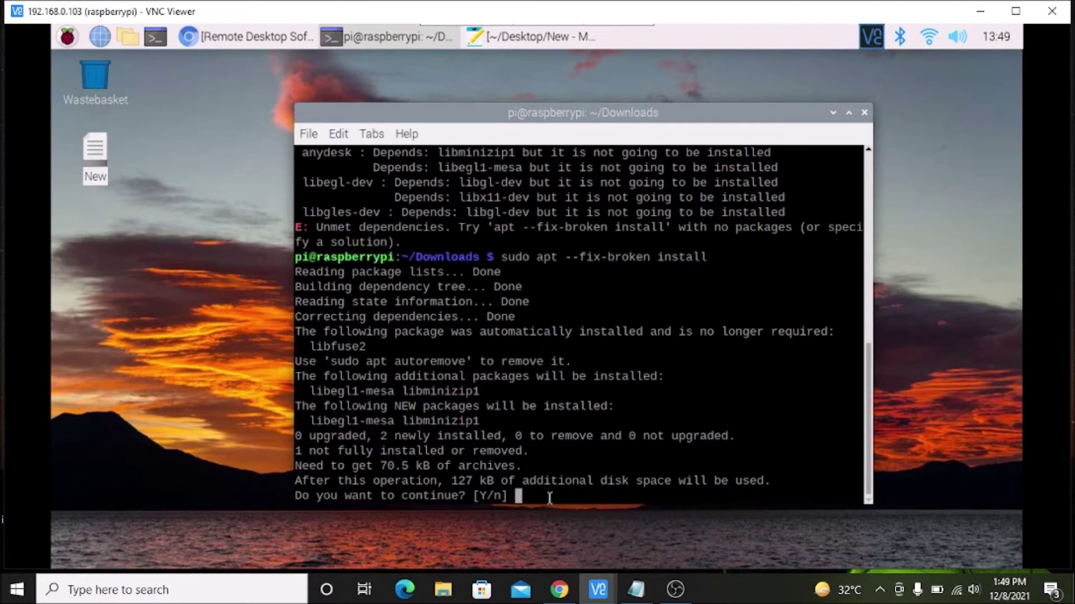
type("y")
key("Return")
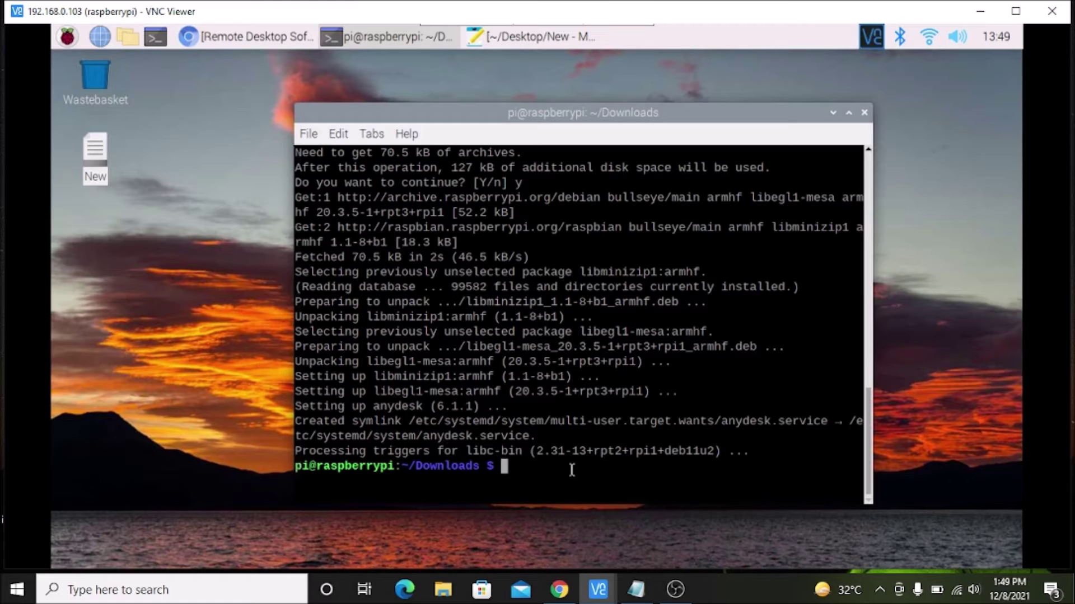
- Copy the line sudo apt install libgles-dev libegl-dev from the New file in Mousepad and minimize its window
type("sudo apt --fix-broken install")
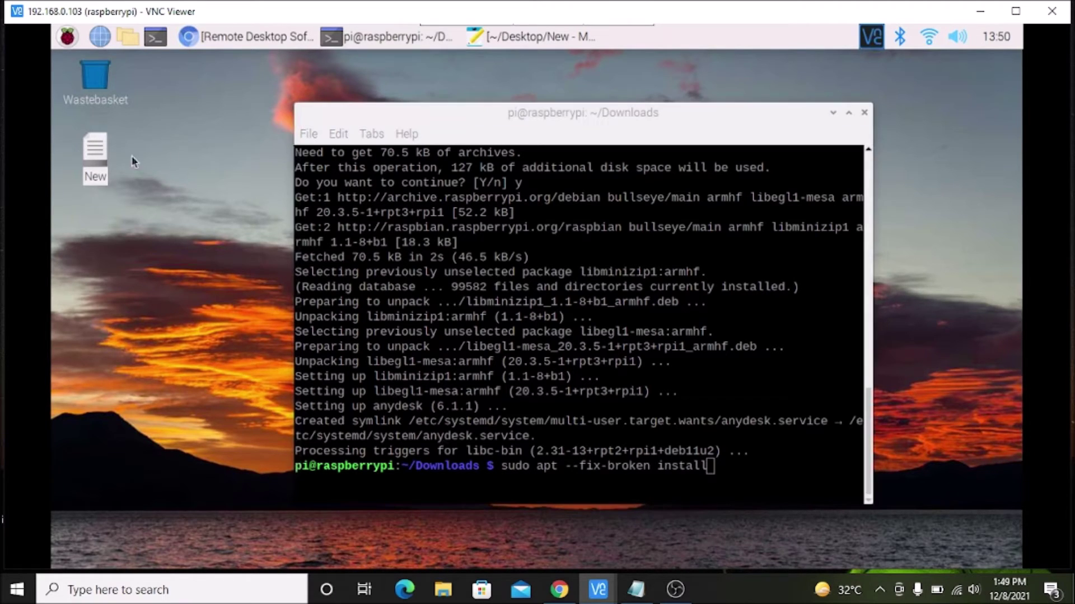
left_click(516, 39)
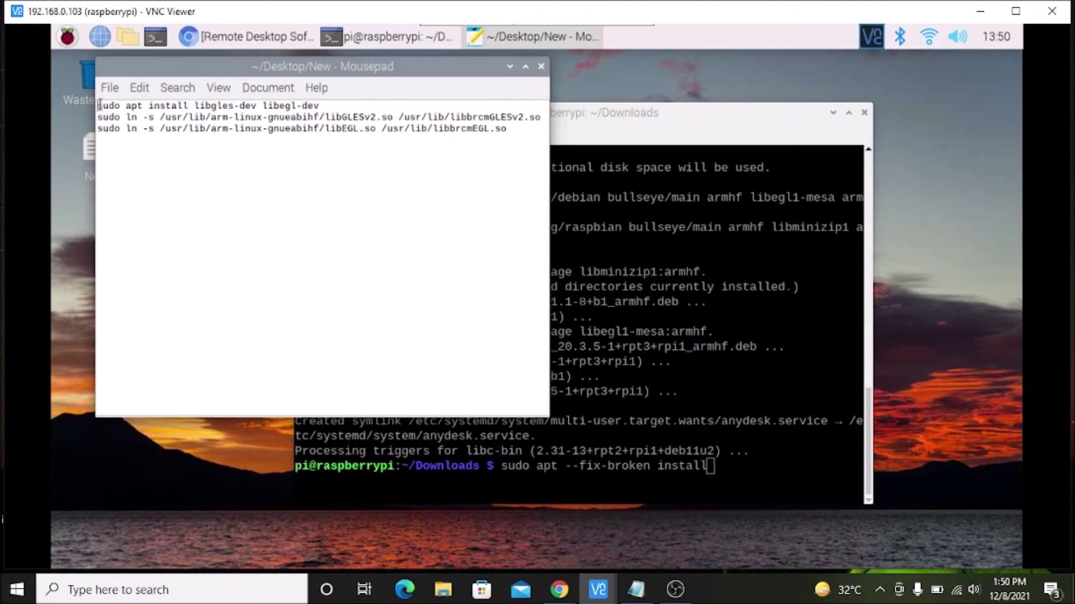
left_click_drag(99, 105, 541, 117)
left_click(326, 160)
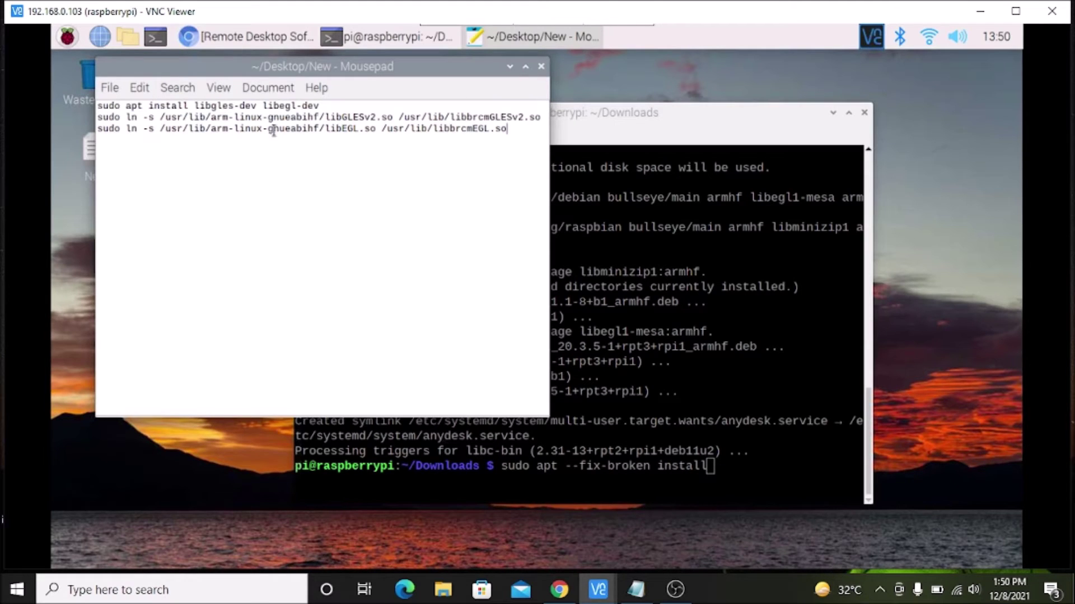
triple_click(255, 106)
right_click(257, 112)
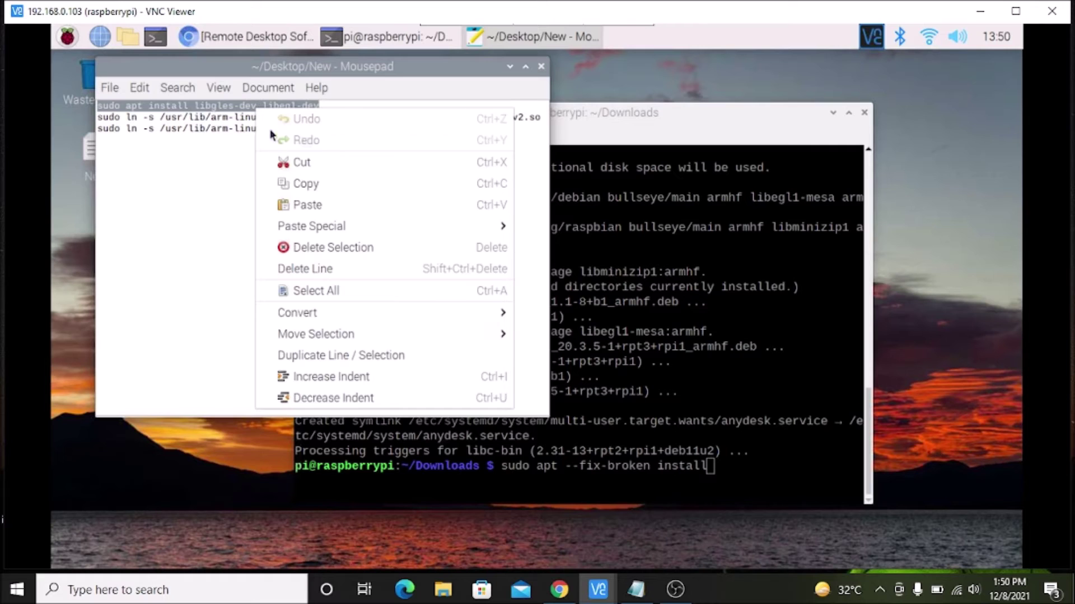
left_click(291, 180)
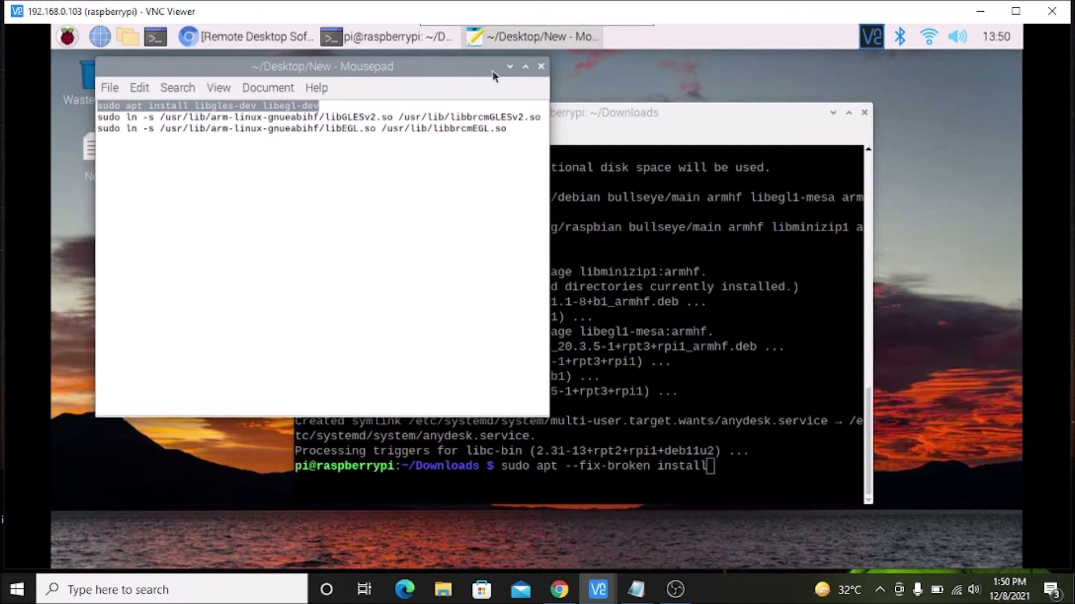
left_click(509, 66)
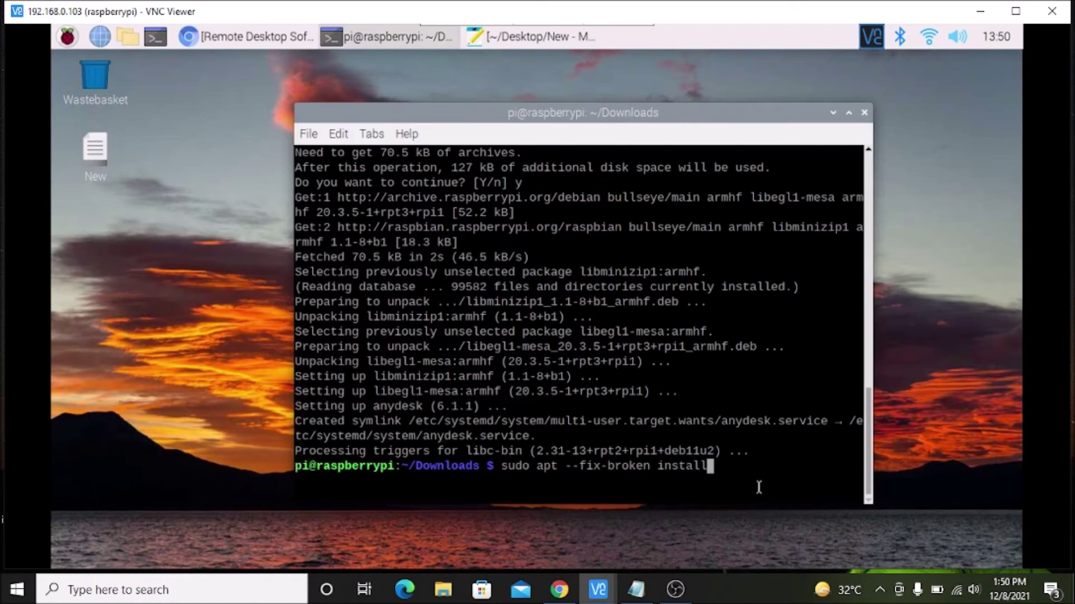
- Clear the unexecuted command in the terminal and run the copied sudo apt install libgles-dev libegl-dev, answering y to continue
key("BackSpace")
key("BackSpace")
key("BackSpace")
key("BackSpace")
key("BackSpace")
key("BackSpace")
key("BackSpace")
key("BackSpace")
key("BackSpace")
key("BackSpace")
key("BackSpace")
key("BackSpace")
key("BackSpace")
key("BackSpace")
key("BackSpace")
key("BackSpace")
key("BackSpace")
key("BackSpace")
key("BackSpace")
key("BackSpace")
key("BackSpace")
key("BackSpace")
key("BackSpace")
key("BackSpace")
key("BackSpace")
key("BackSpace")
key("BackSpace")
key("BackSpace")
key("BackSpace")
right_click(738, 487)
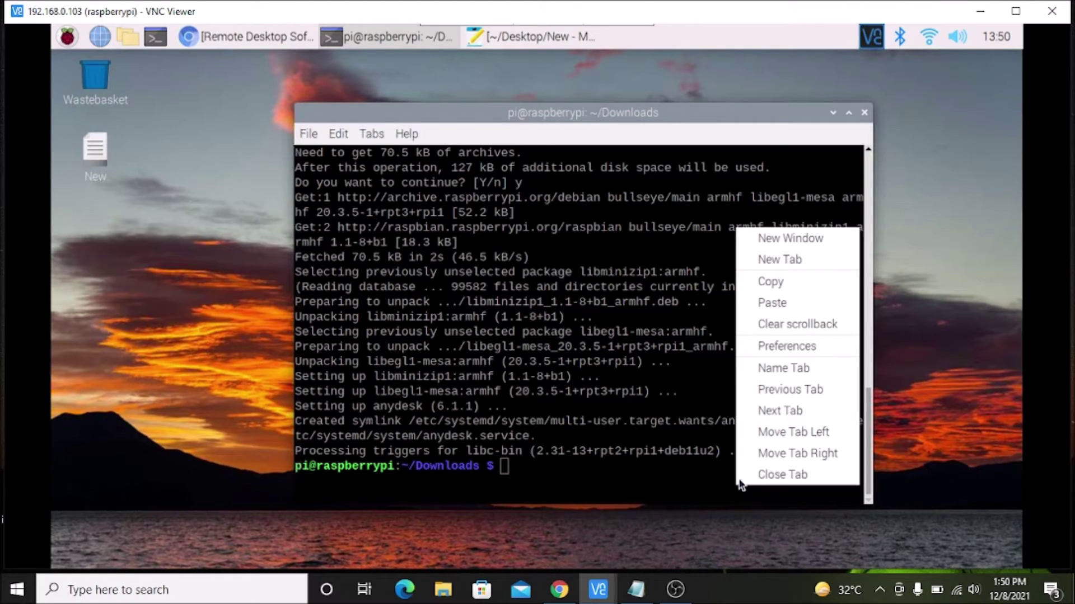
left_click(774, 297)
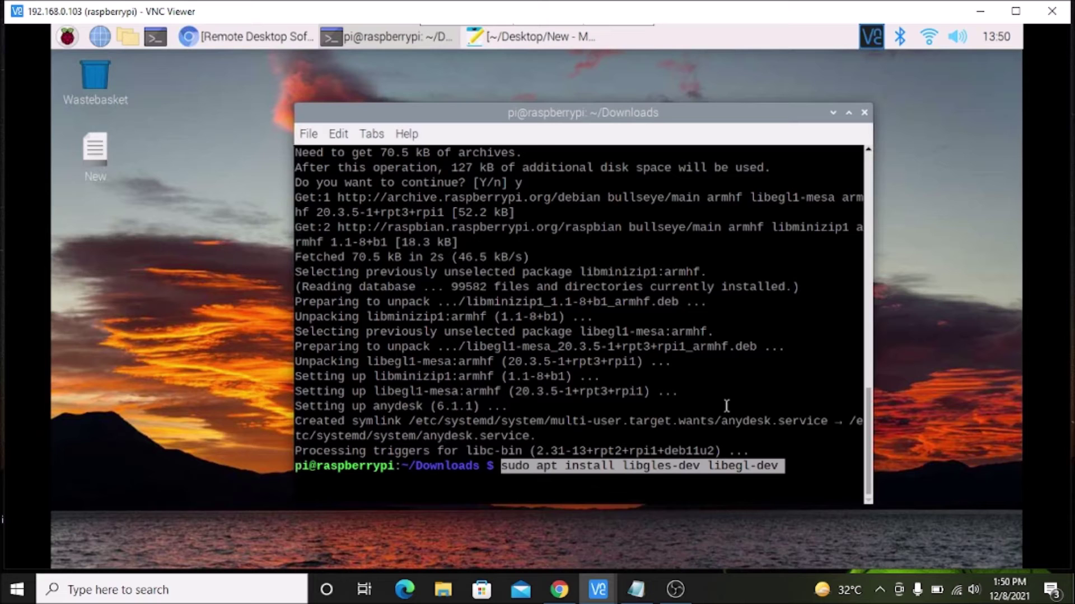
key("Return")
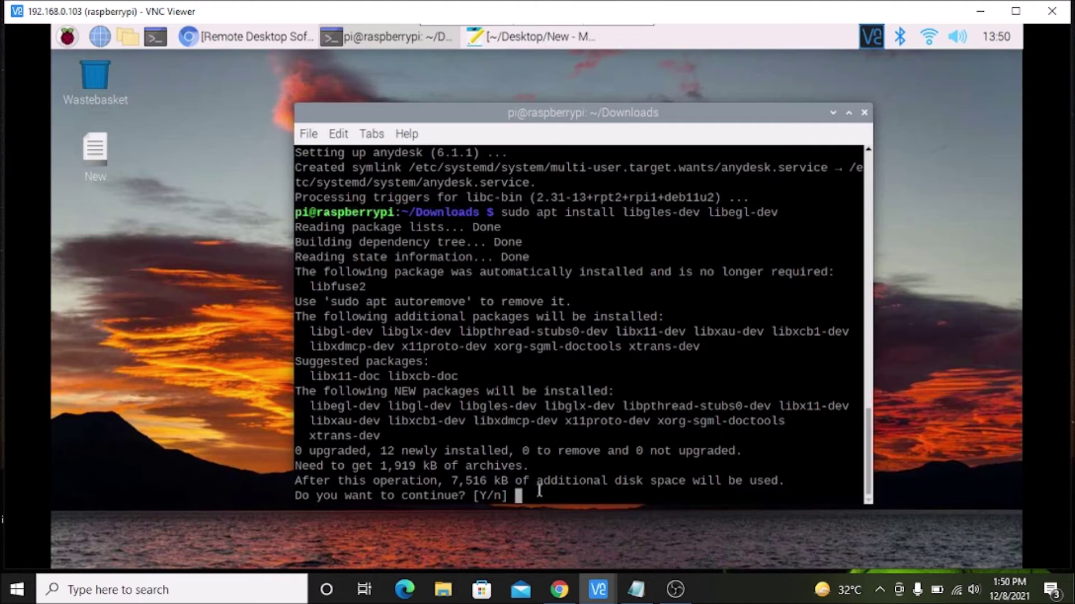
type("y")
key("Return")
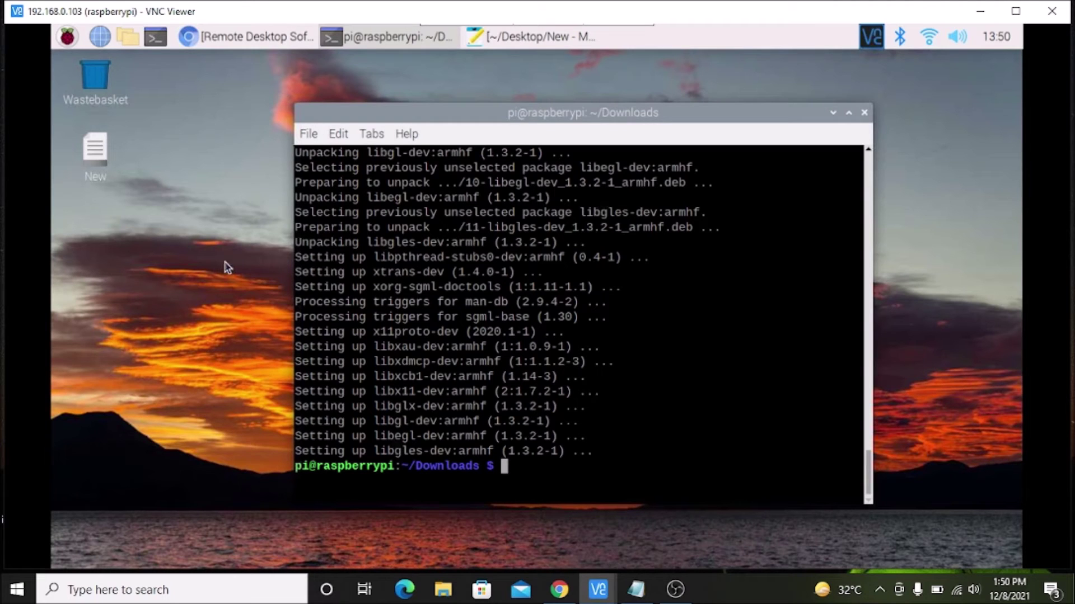
- Copy the libGLESv2 line from the New file and run sudo ln -s /usr/lib/arm-linux-gnueabihf/libGLESv2.so /usr/lib/libbrcmGLESv2.so in the terminal
mouse_move(584, 29)
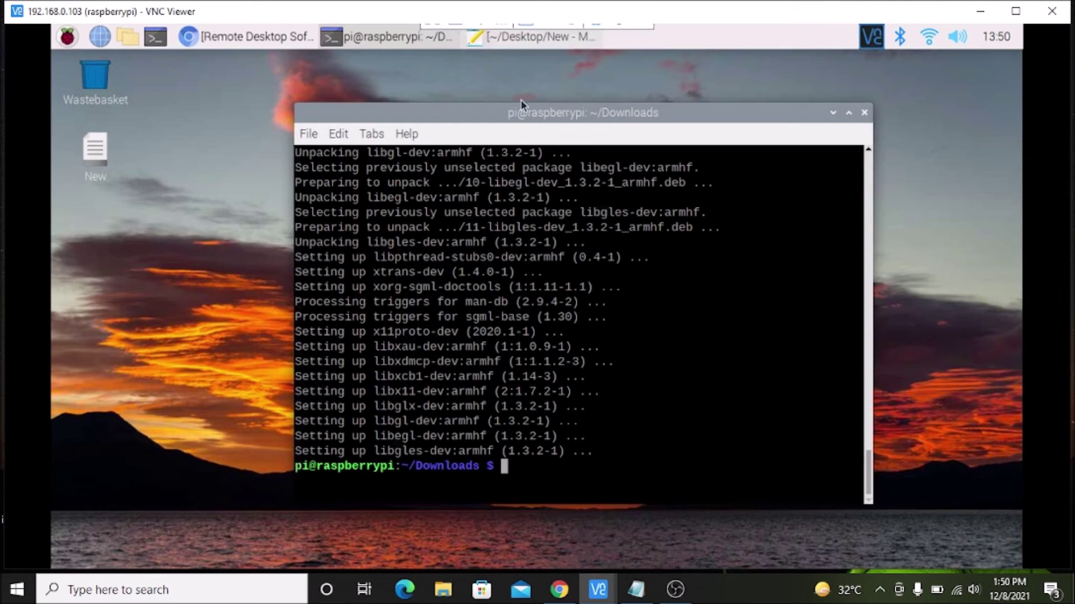
left_click(536, 43)
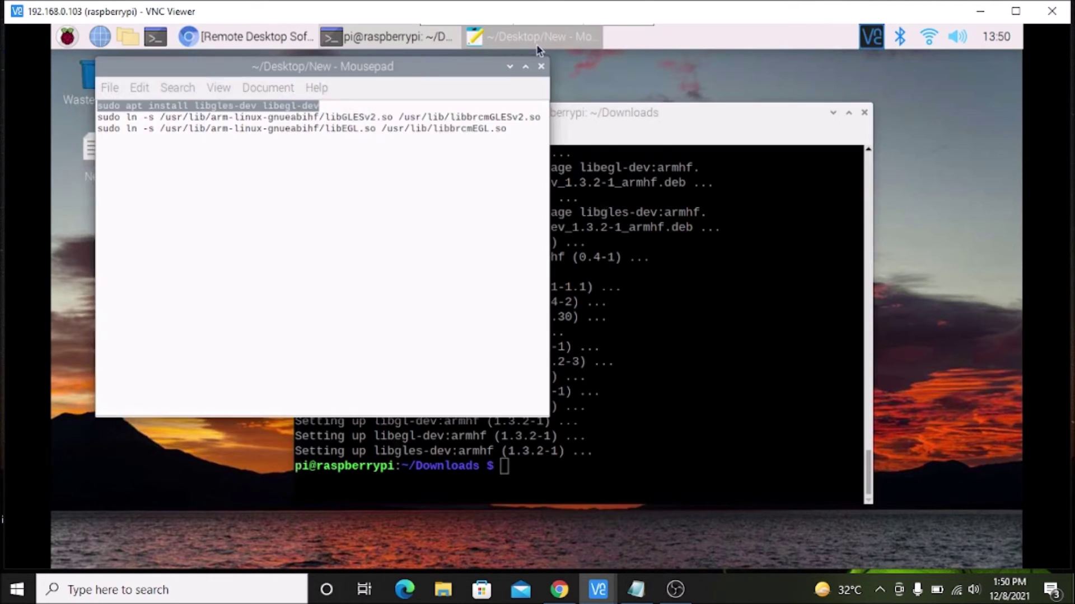
triple_click(333, 116)
right_click(332, 116)
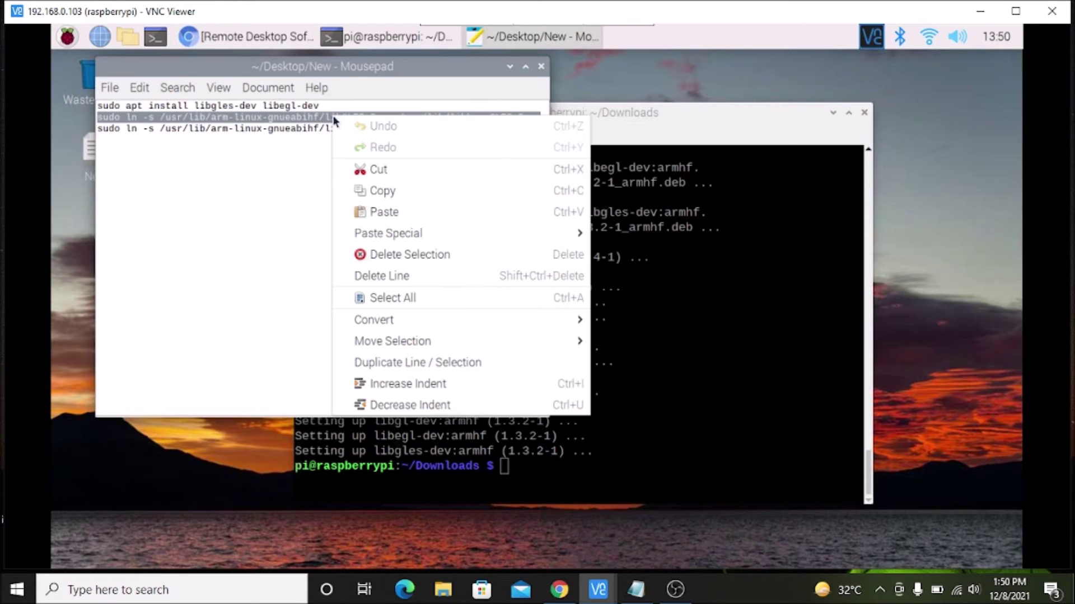
left_click(384, 190)
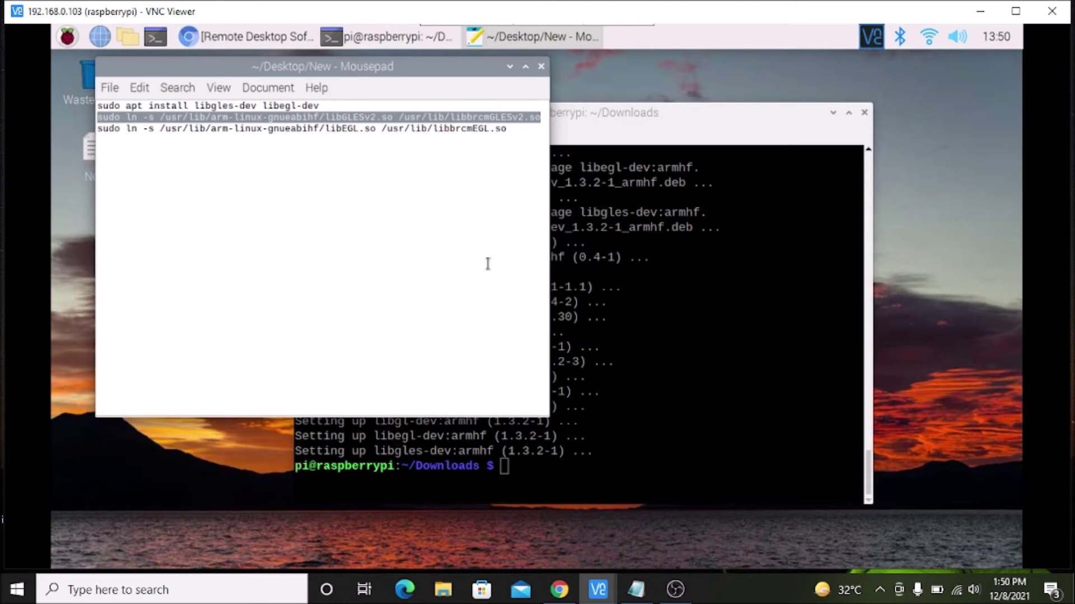
left_click(660, 420)
right_click(647, 417)
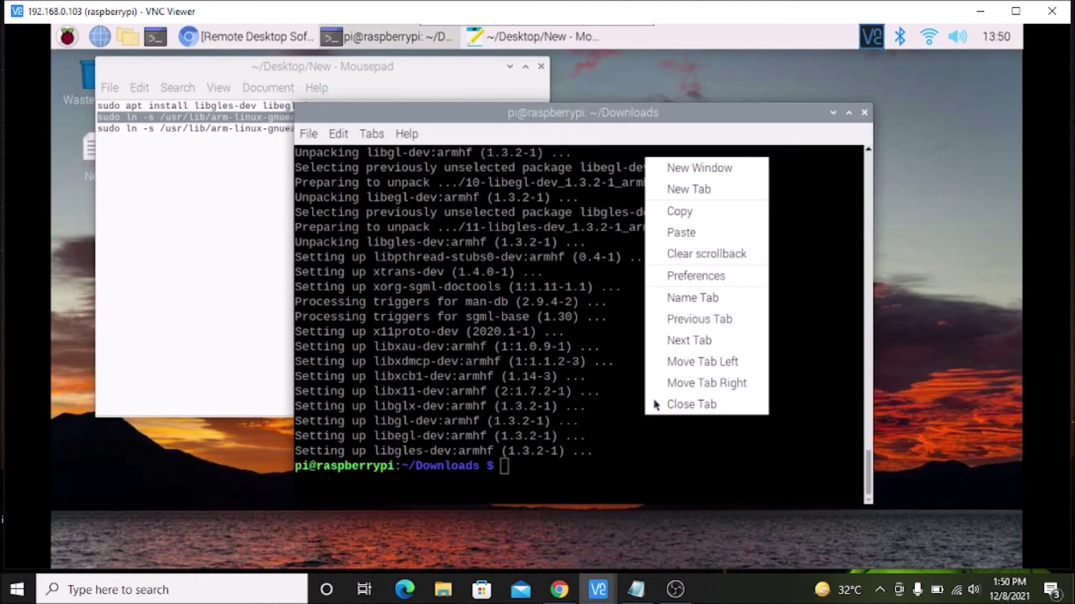
left_click(682, 232)
key("Return")
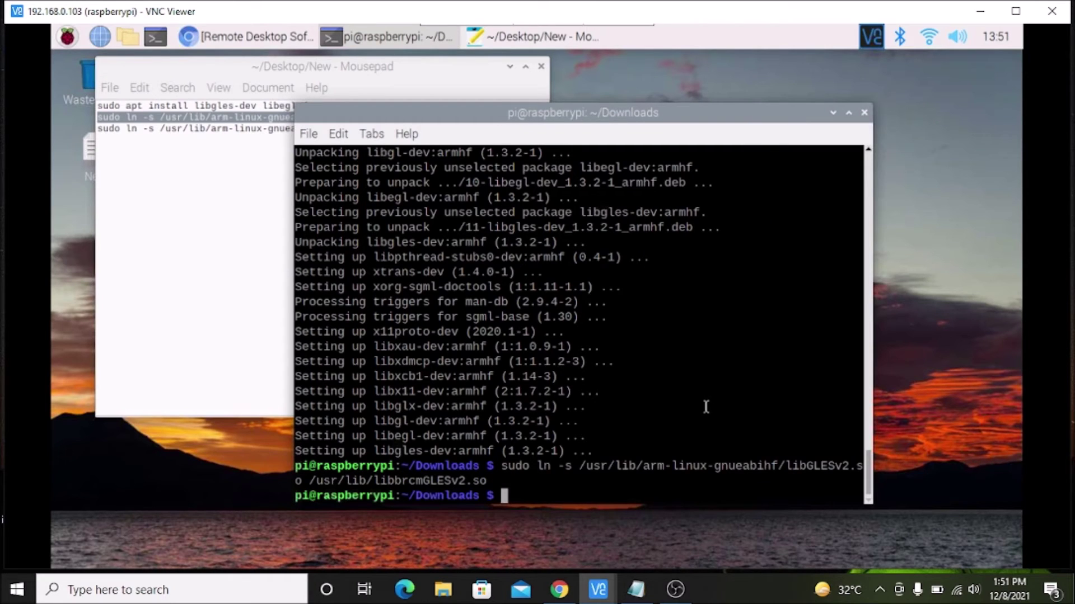
- Copy and run sudo ln -s /usr/lib/arm-linux-gnueabihf/libEGL.so /usr/lib/libbrcmEGL.so in the terminal, and minimize the New file's window
left_click(254, 128)
triple_click(255, 129)
right_click(257, 130)
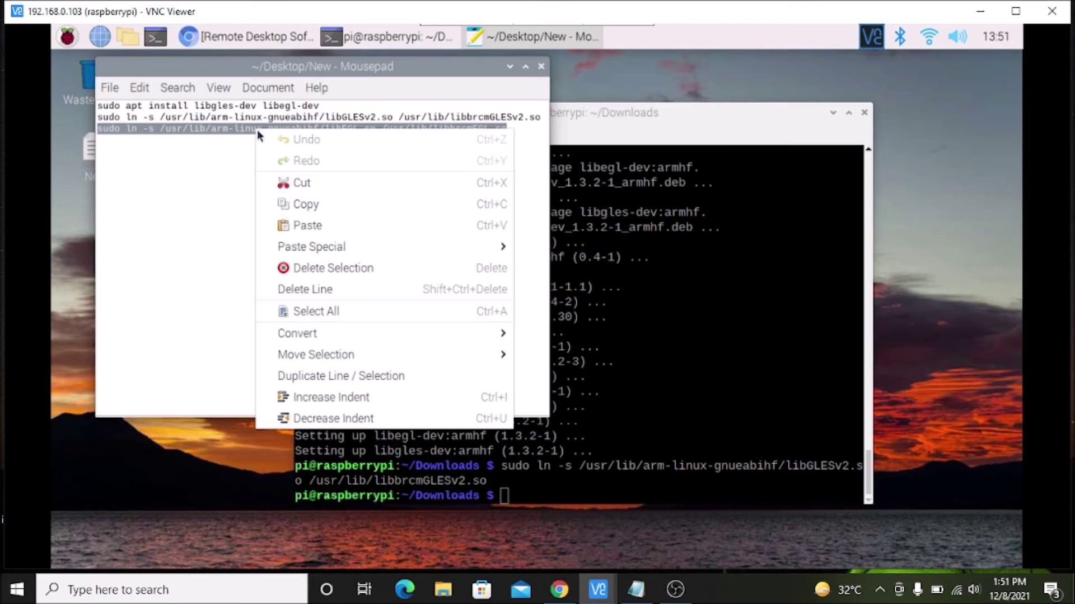
left_click(295, 205)
left_click(680, 352)
right_click(546, 481)
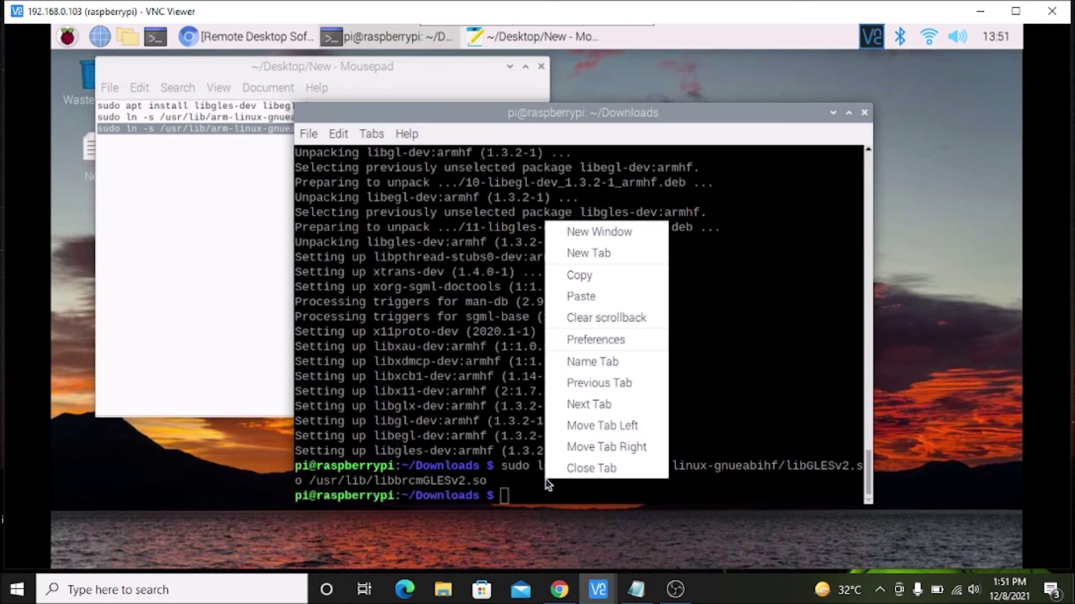
left_click(604, 297)
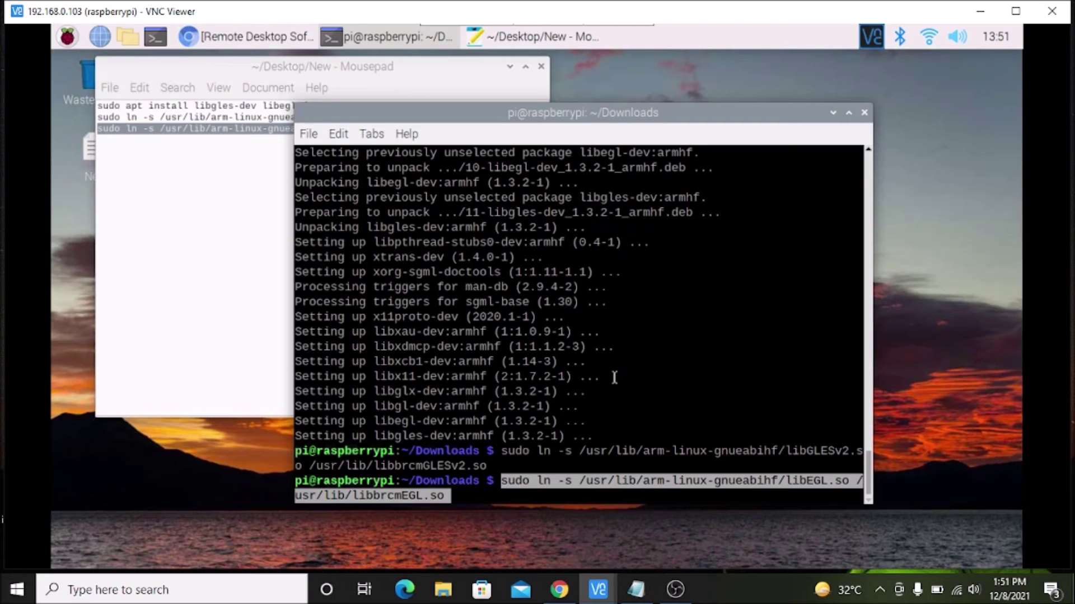
key("Return")
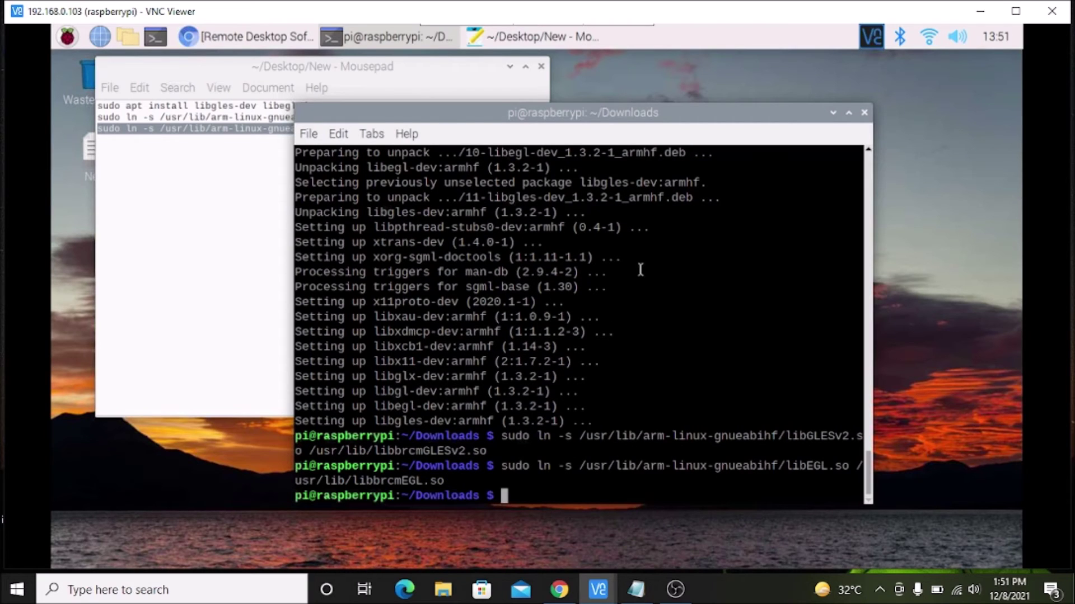
left_click(510, 65)
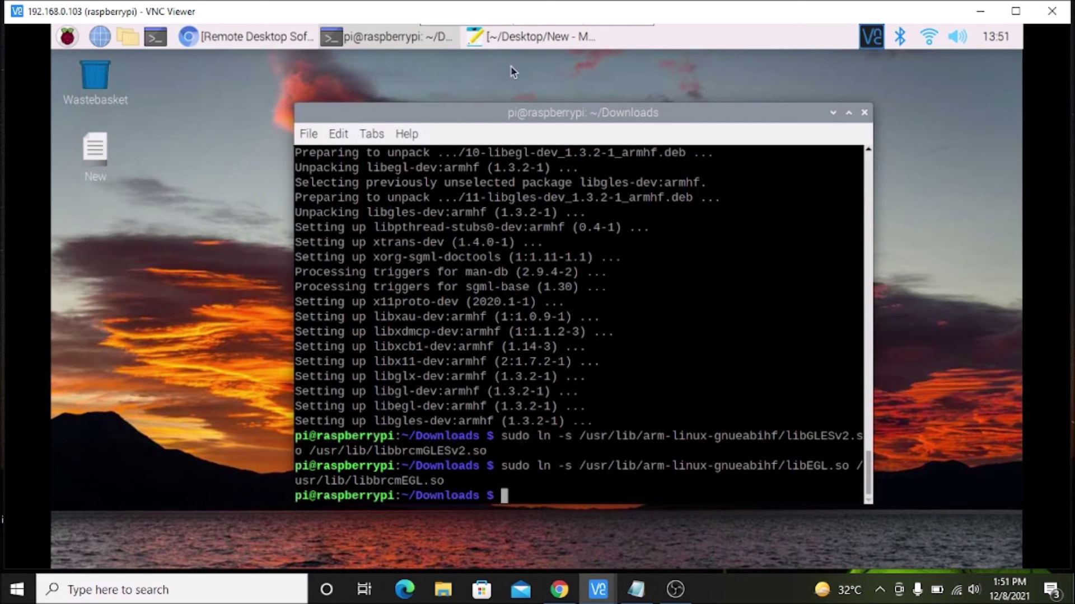
- Launch the installed AnyDesk application on the Raspberry Pi from its Internet programs
left_click(67, 36)
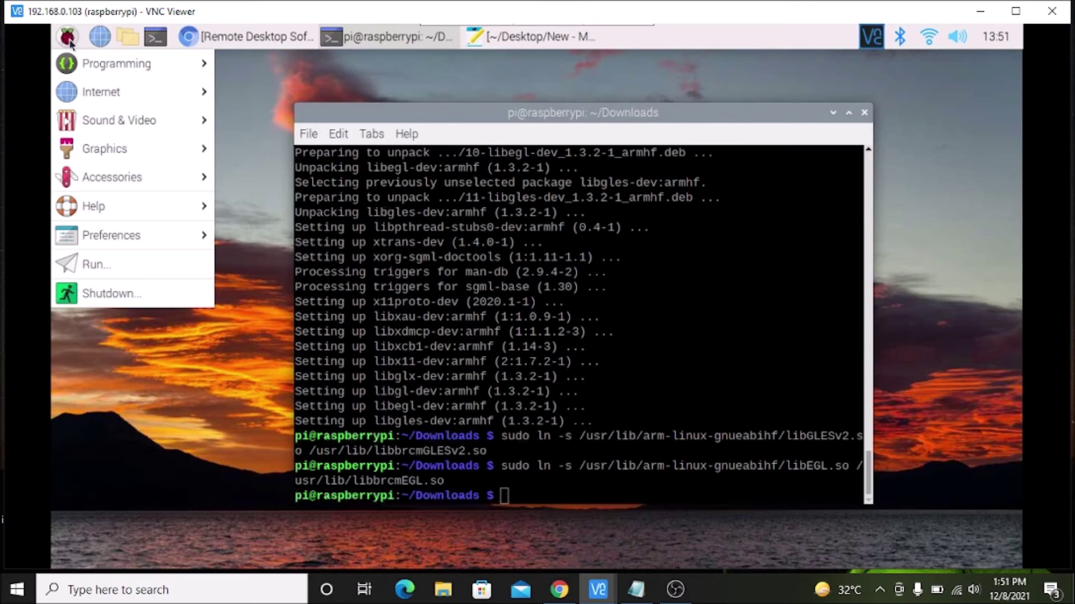
mouse_move(96, 99)
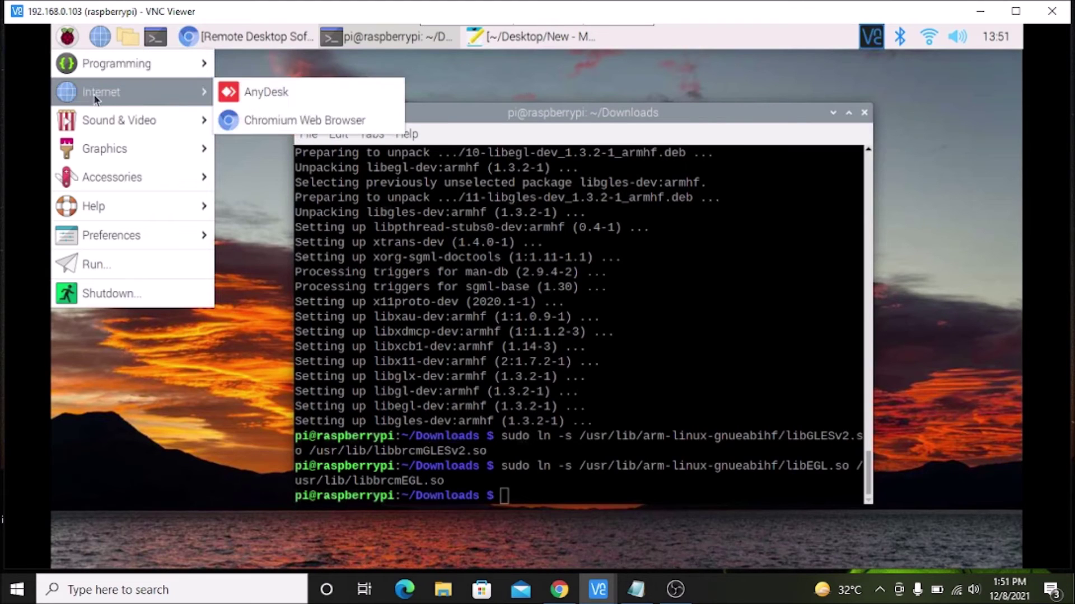
left_click(268, 95)
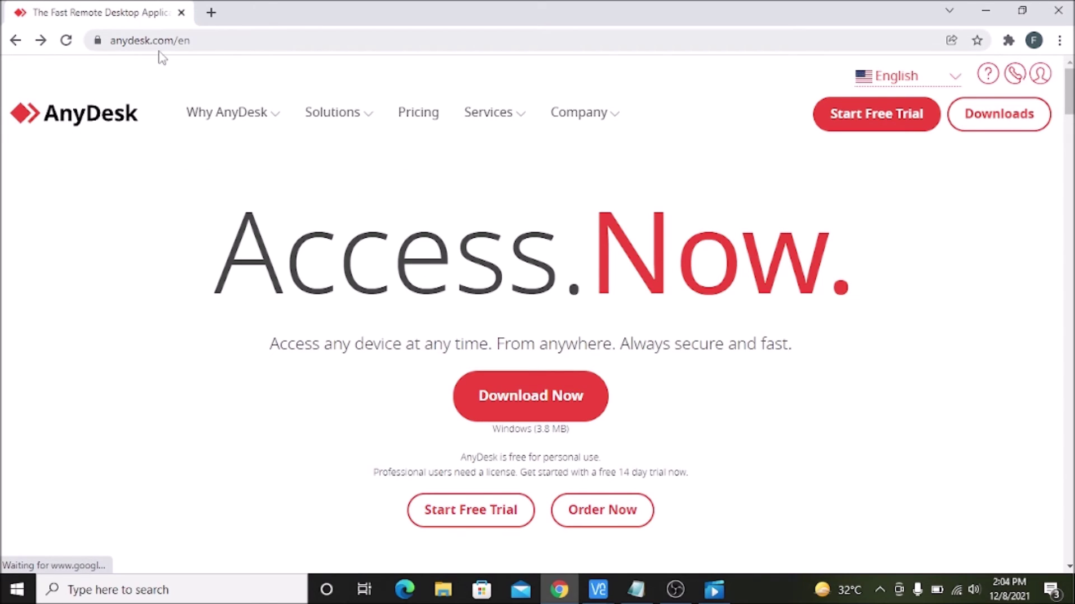
- Open the anydesk.com downloads page in Chrome on the Windows PC, and enable Discovery in its AnyDesk client
left_click(971, 114)
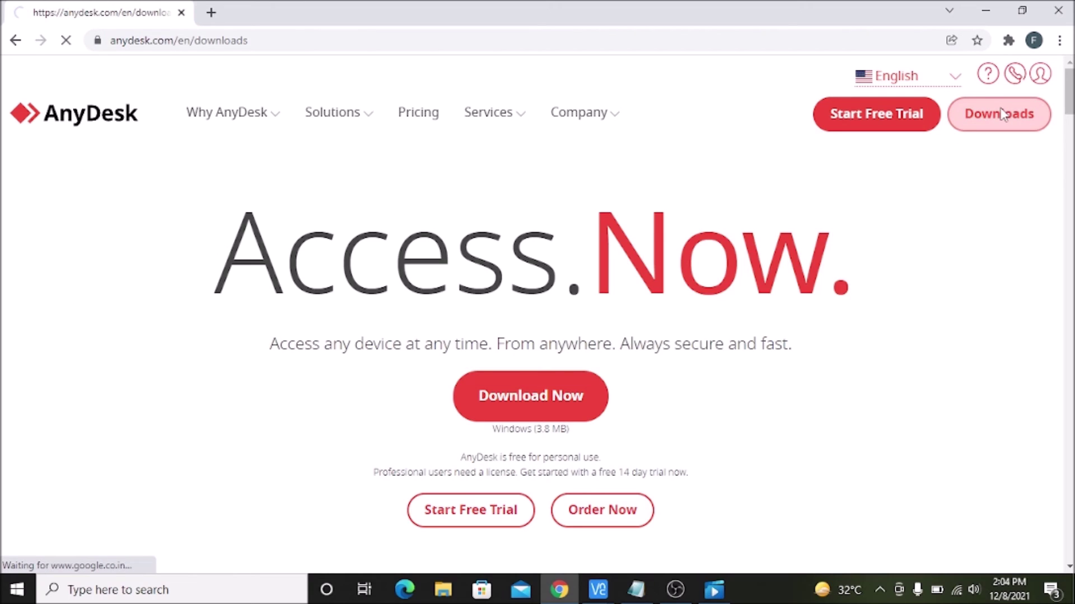
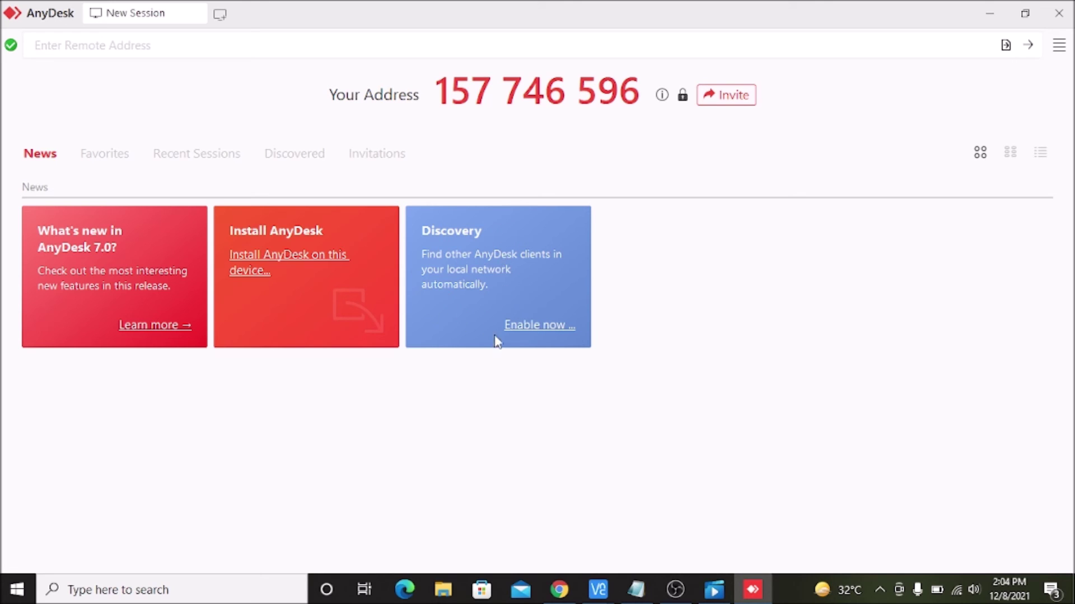
left_click(531, 325)
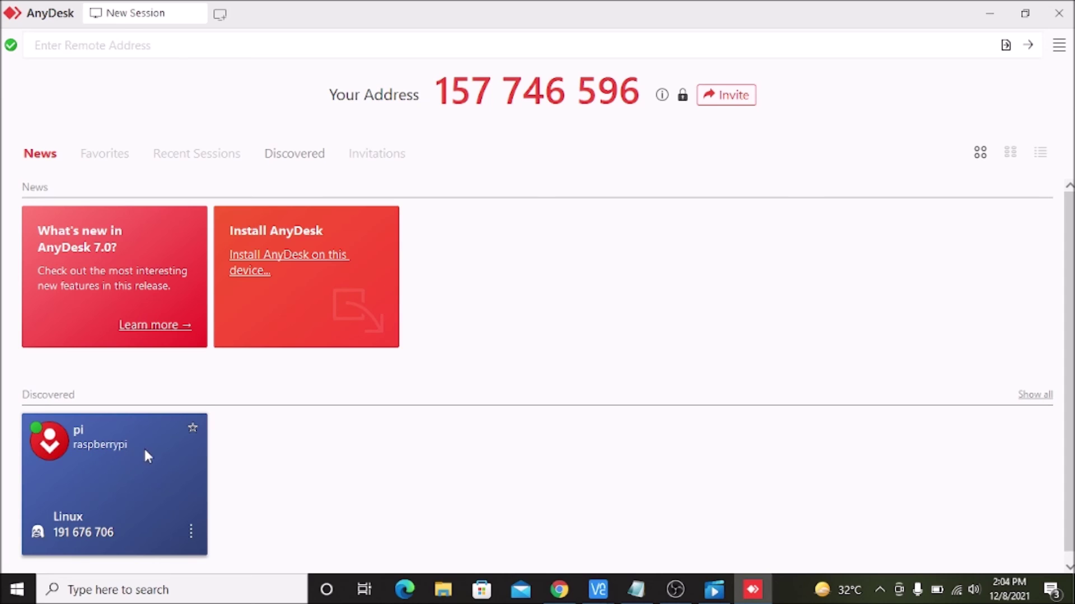
- Connect to the discovered raspberrypi device in AnyDesk, accept the session request on the Pi through VNC Viewer, and minimize VNC Viewer
left_click(189, 530)
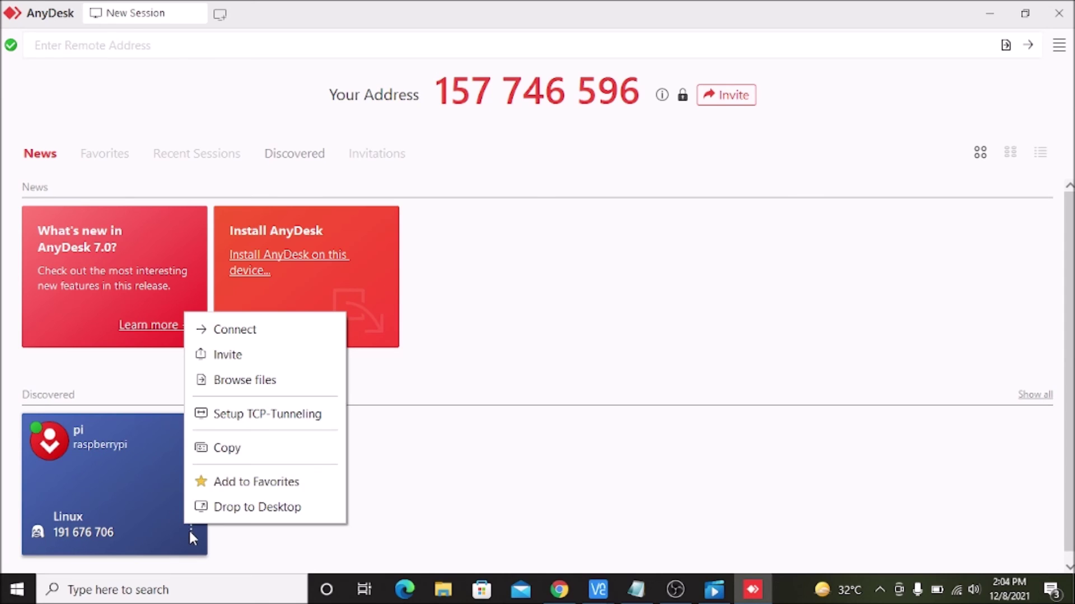
left_click(253, 331)
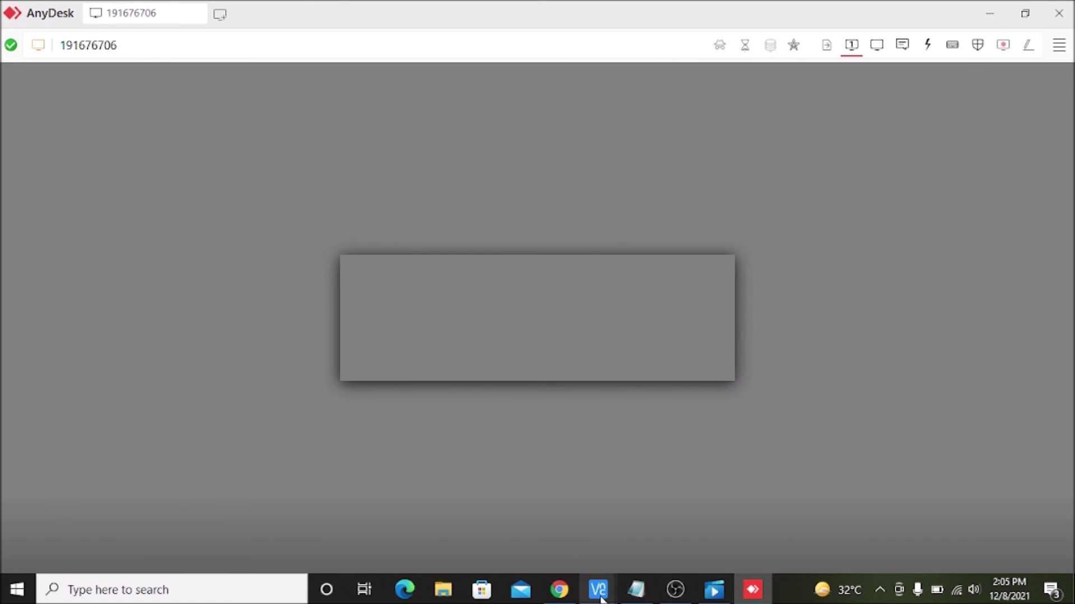
mouse_move(600, 598)
left_click(653, 528)
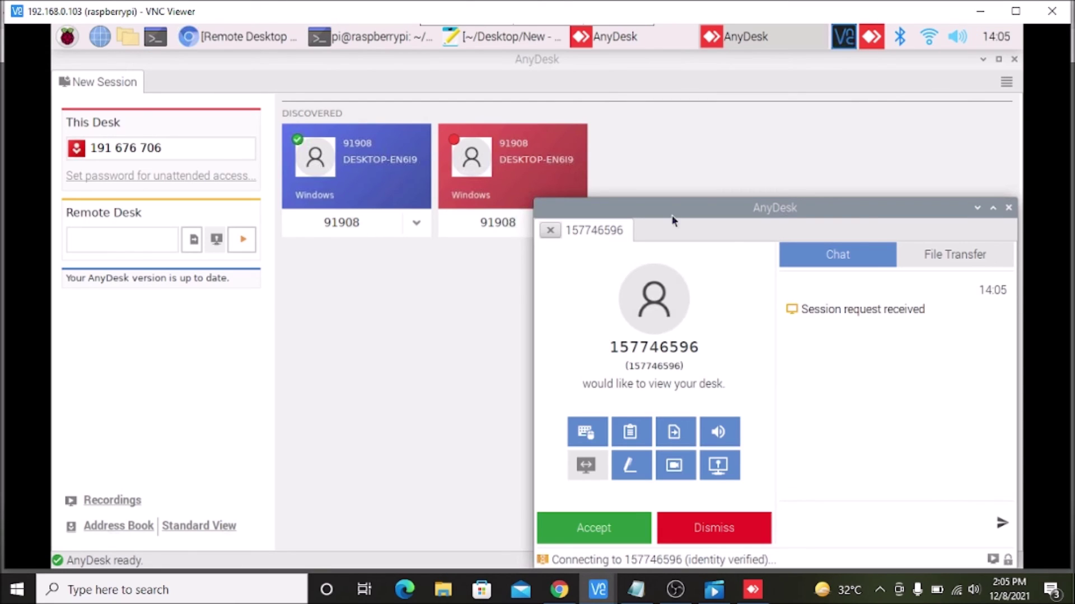
left_click_drag(672, 218, 447, 139)
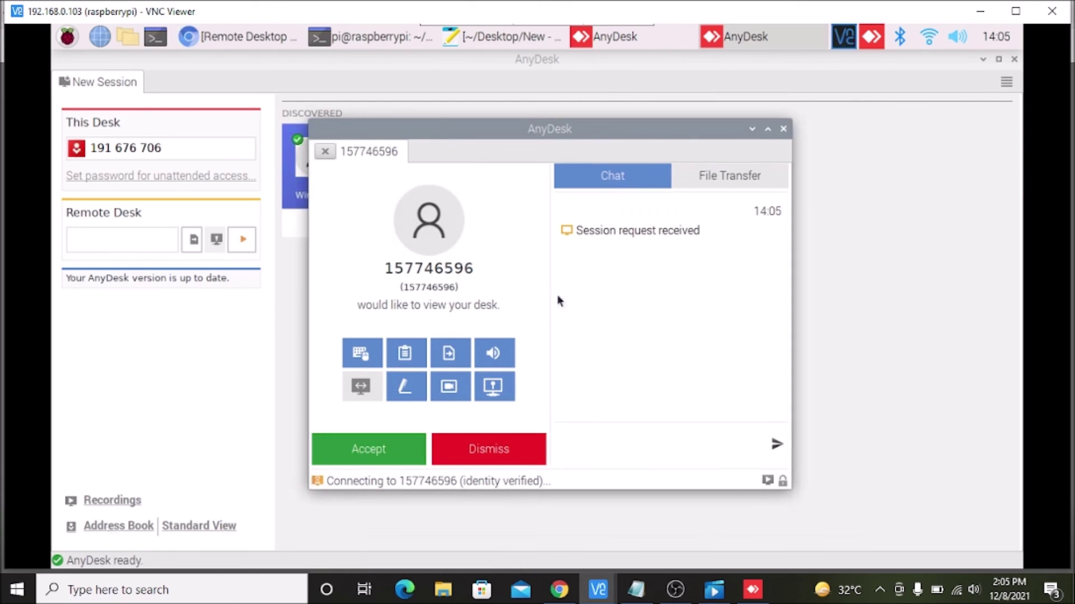
left_click(388, 447)
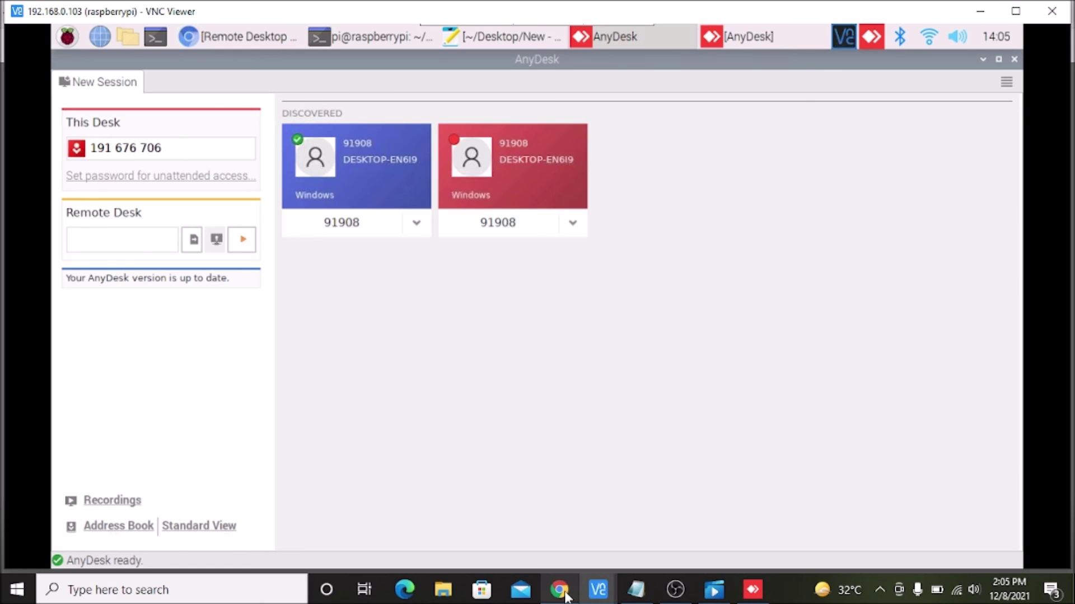
left_click(978, 17)
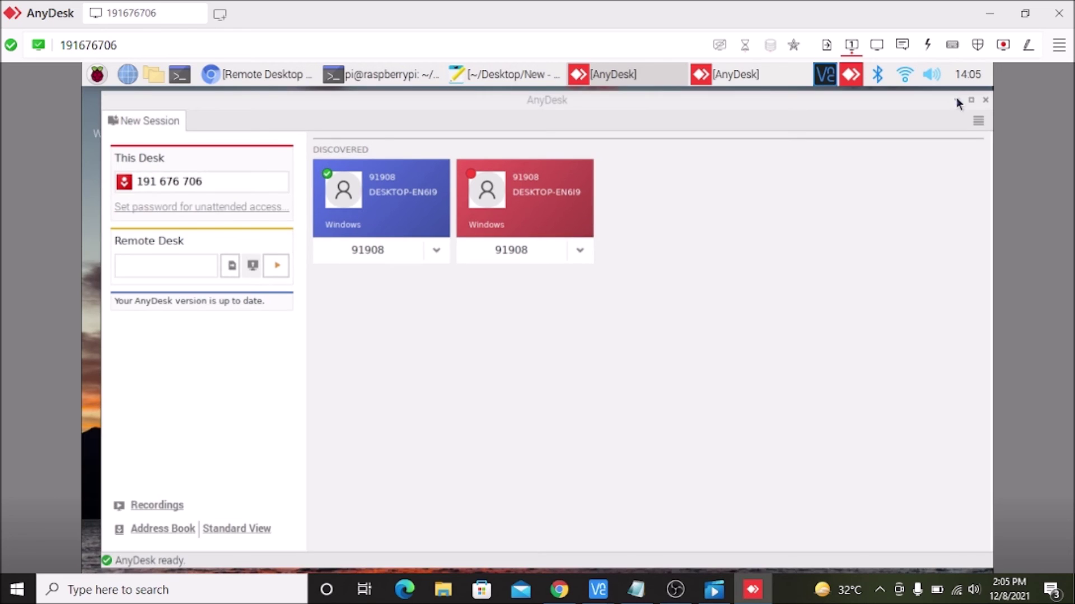
- Minimize the AnyDesk window on the remote Pi desktop, and shift the terminal window slightly before minimizing it
left_click(955, 96)
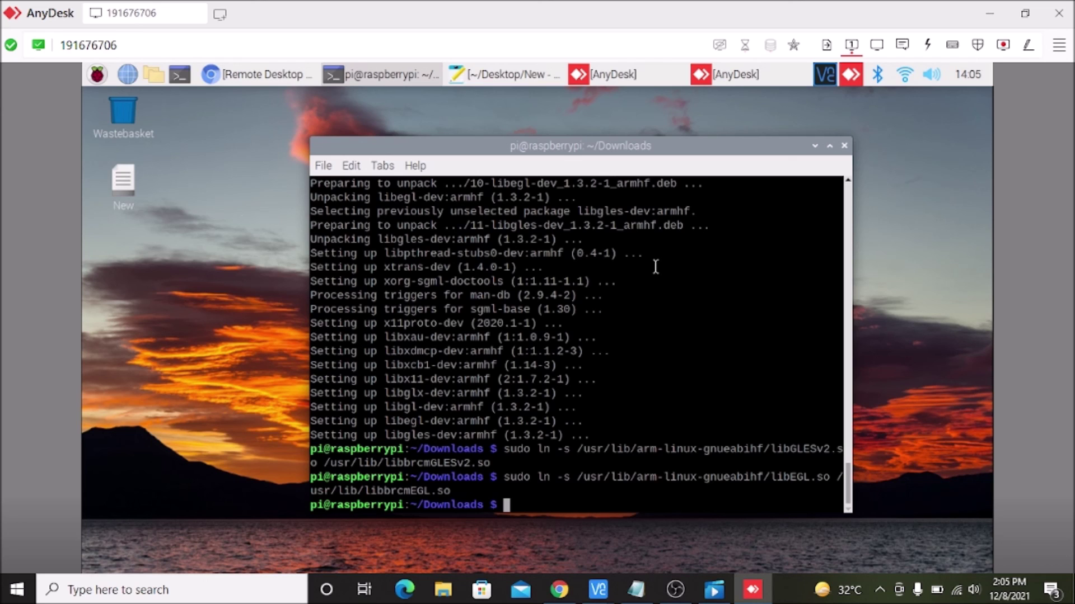
left_click_drag(653, 141, 770, 137)
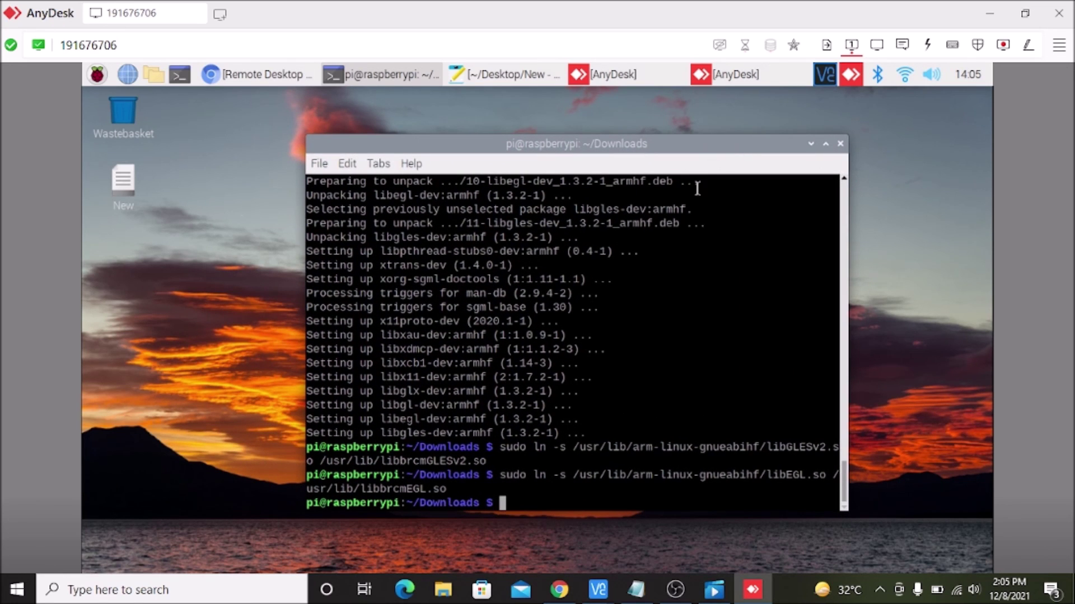
left_click(807, 145)
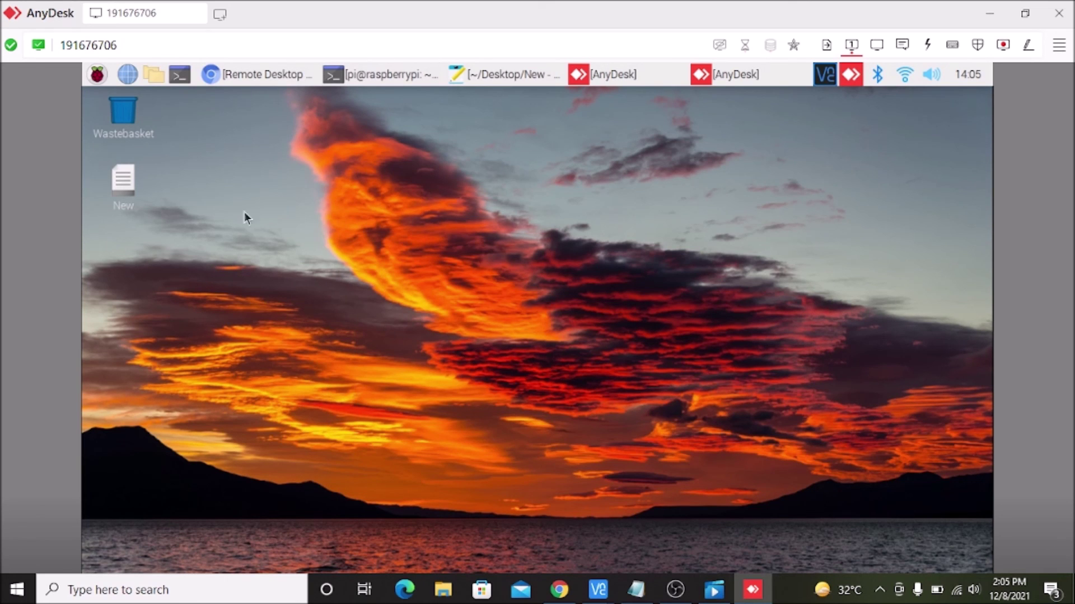